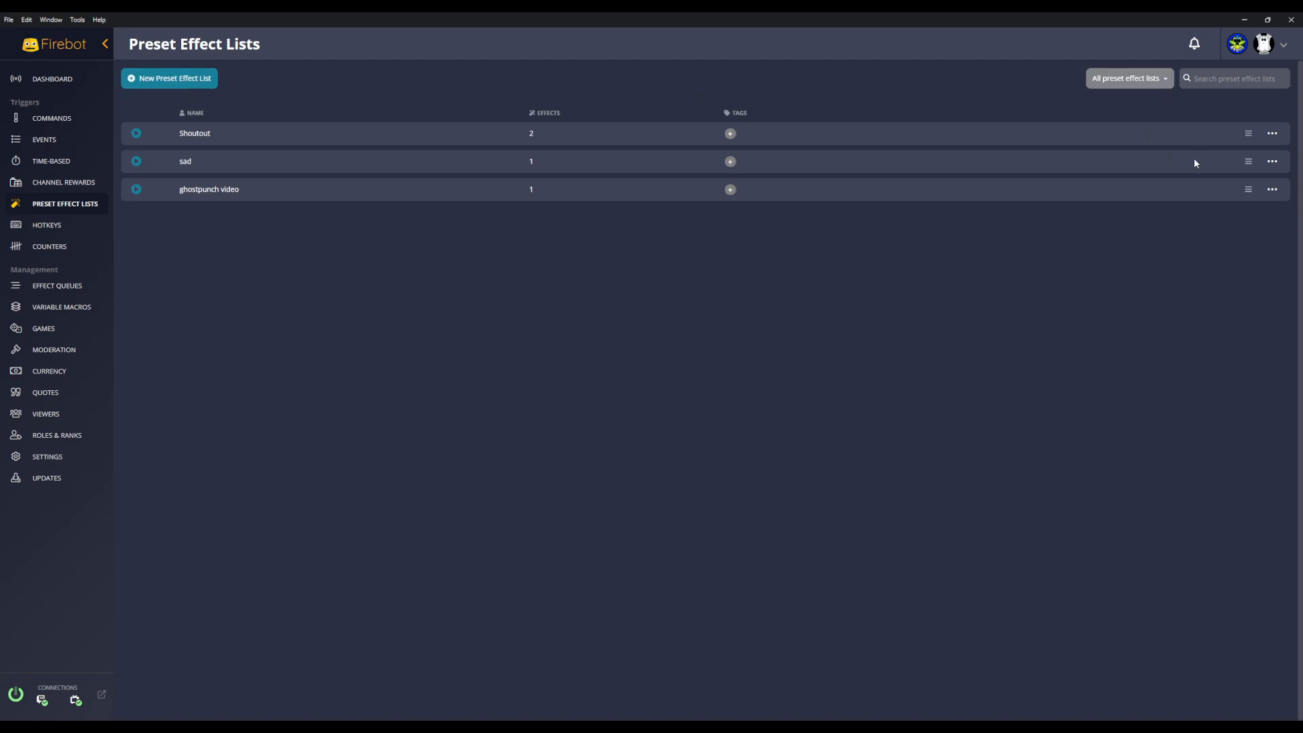
Open the Shoutout preset effect list for editing and open its Firebot Shoutout effect
click(1272, 133)
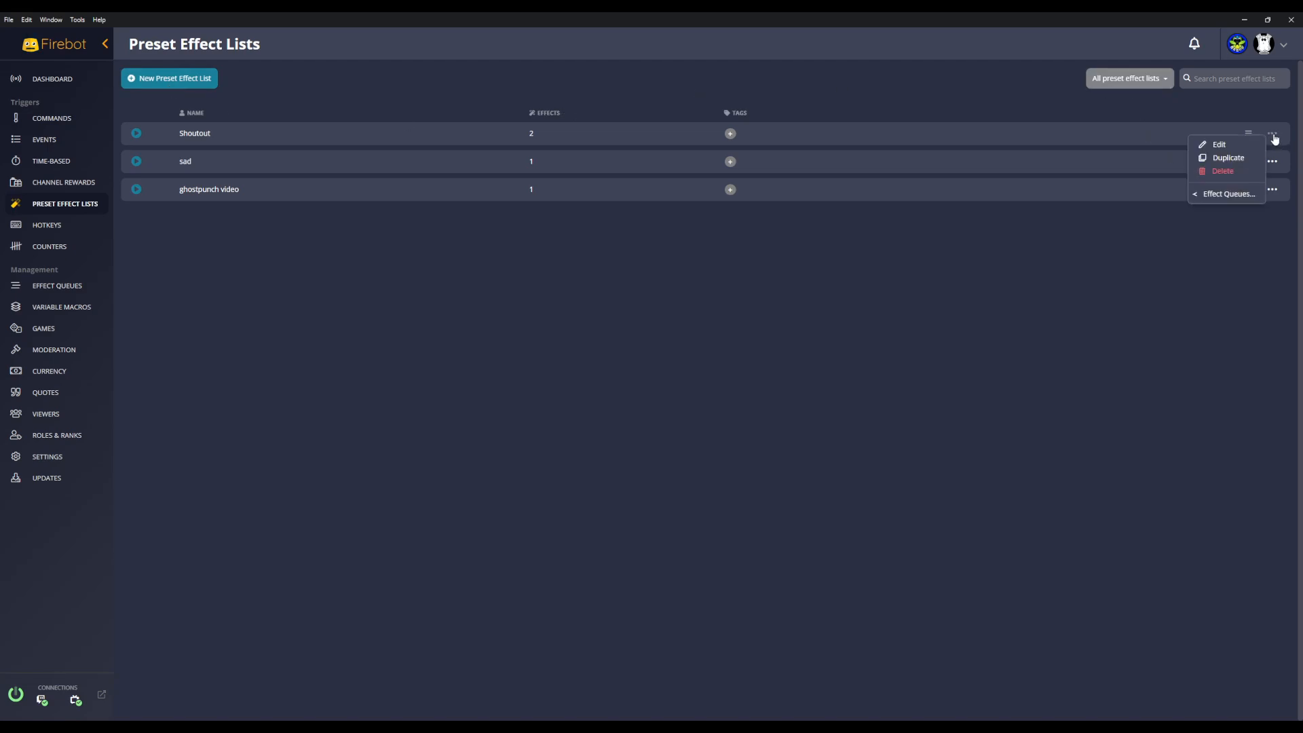
click(1220, 144)
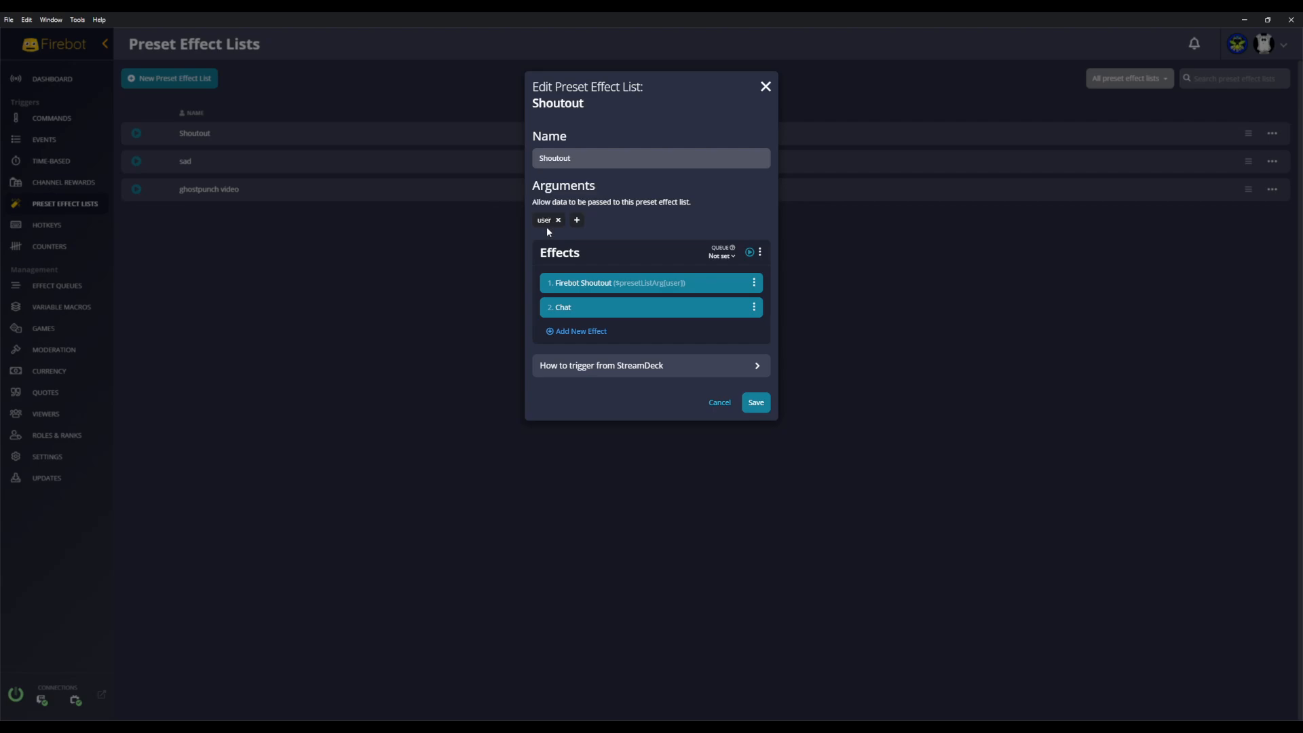
mouse_move(546, 220)
click(754, 284)
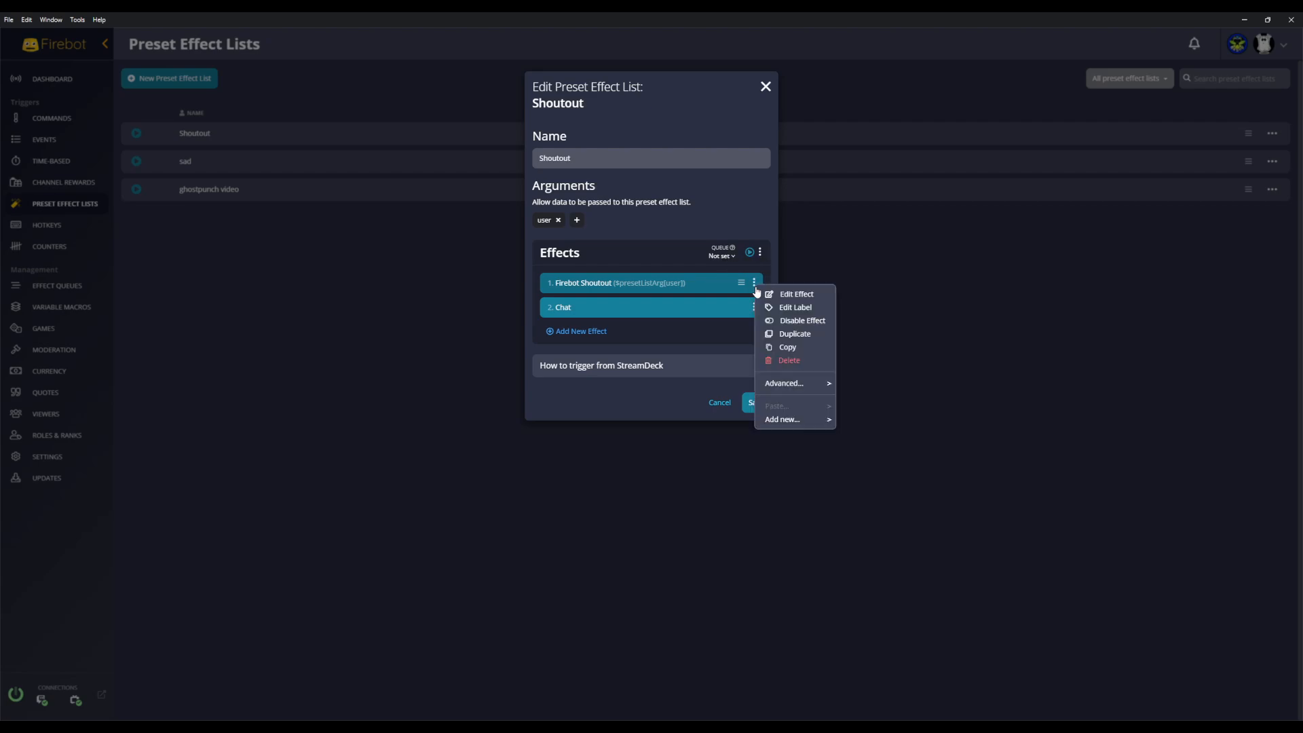
click(798, 294)
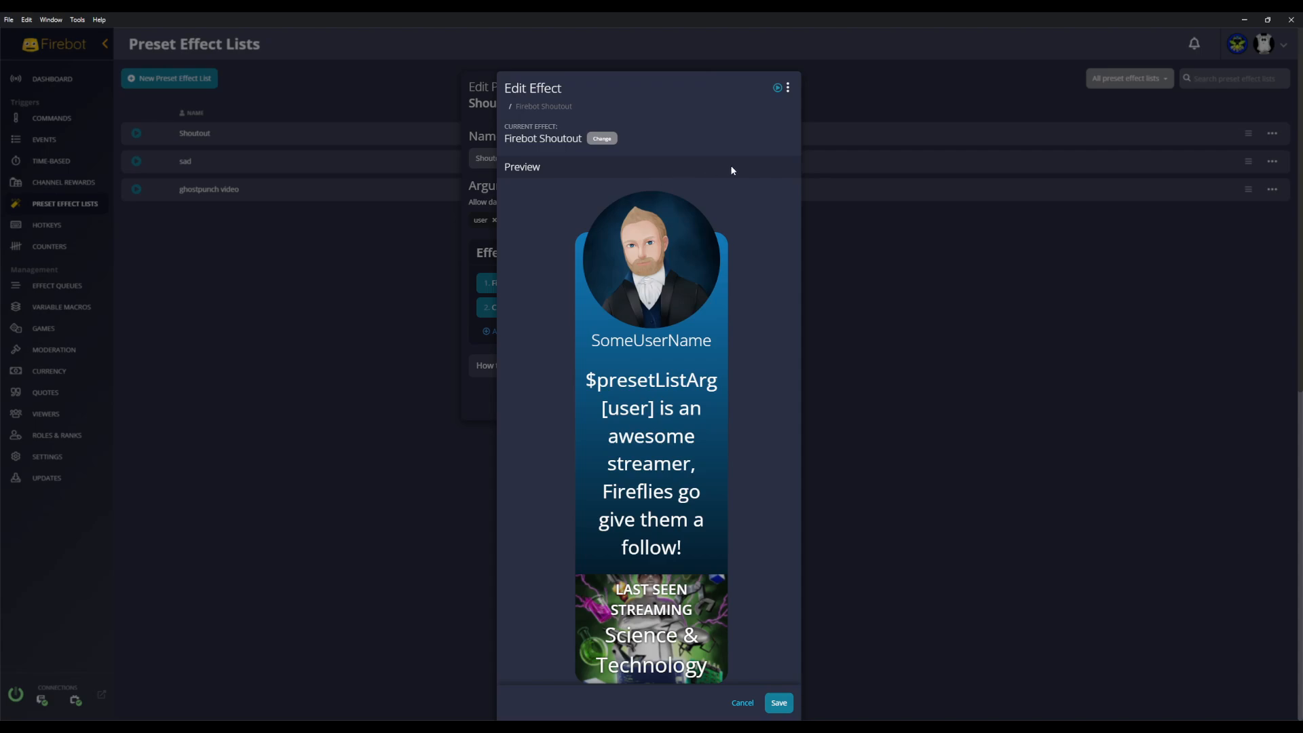
Examine the Firebot Shoutout effect's preview, customization, username, duration and overlay display location settings
scroll(718, 258, down, 5)
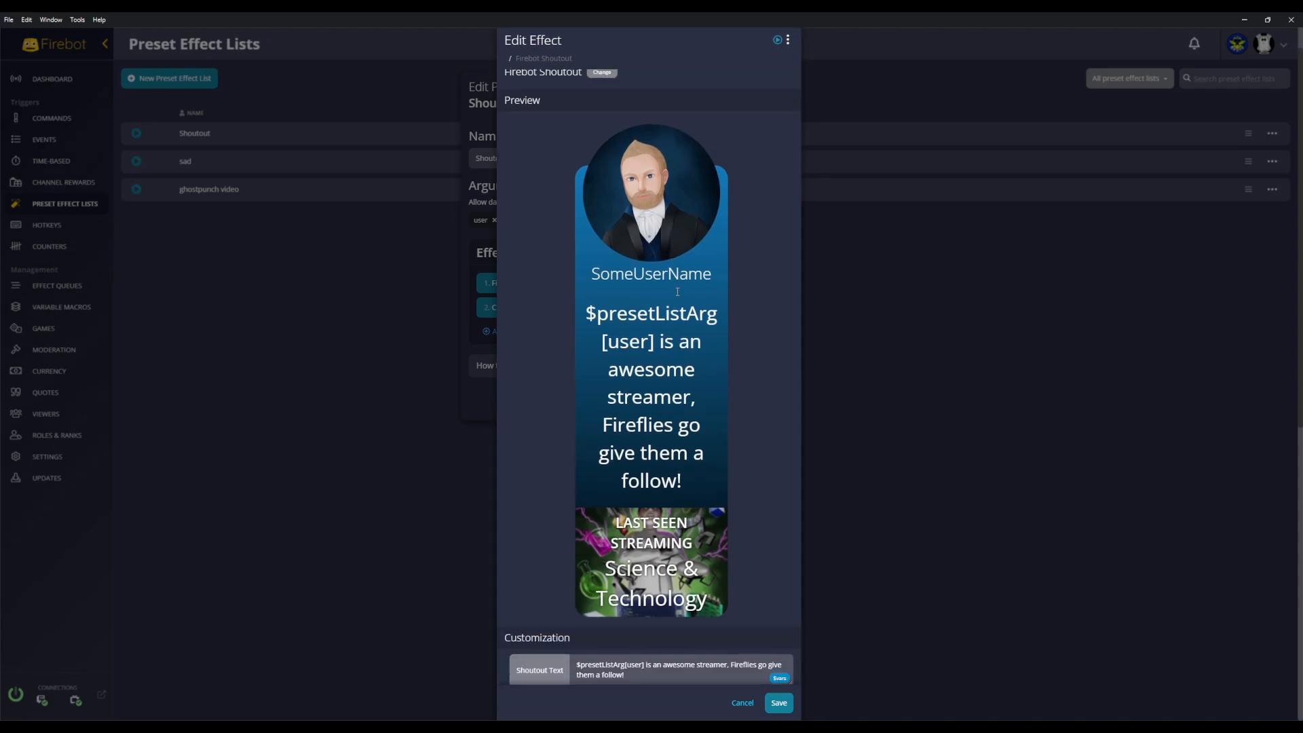
scroll(661, 231, down, 1)
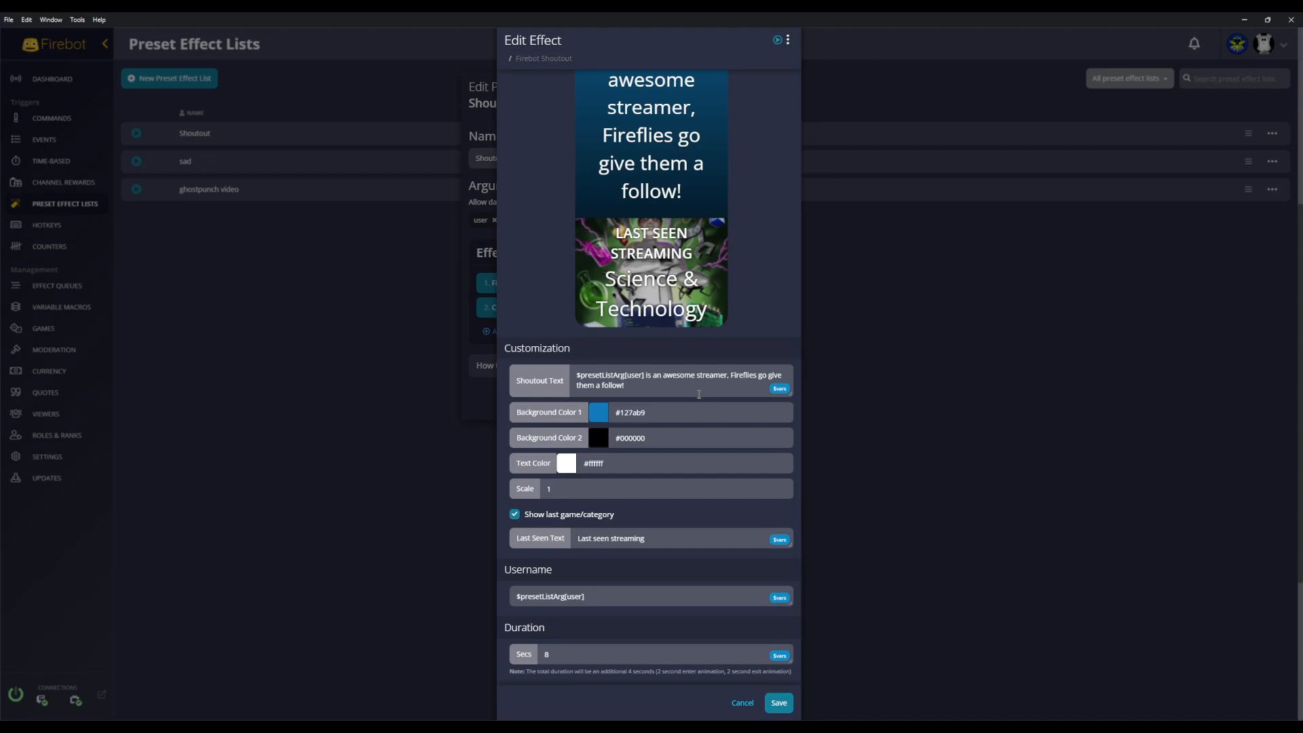
scroll(580, 278, up, 2)
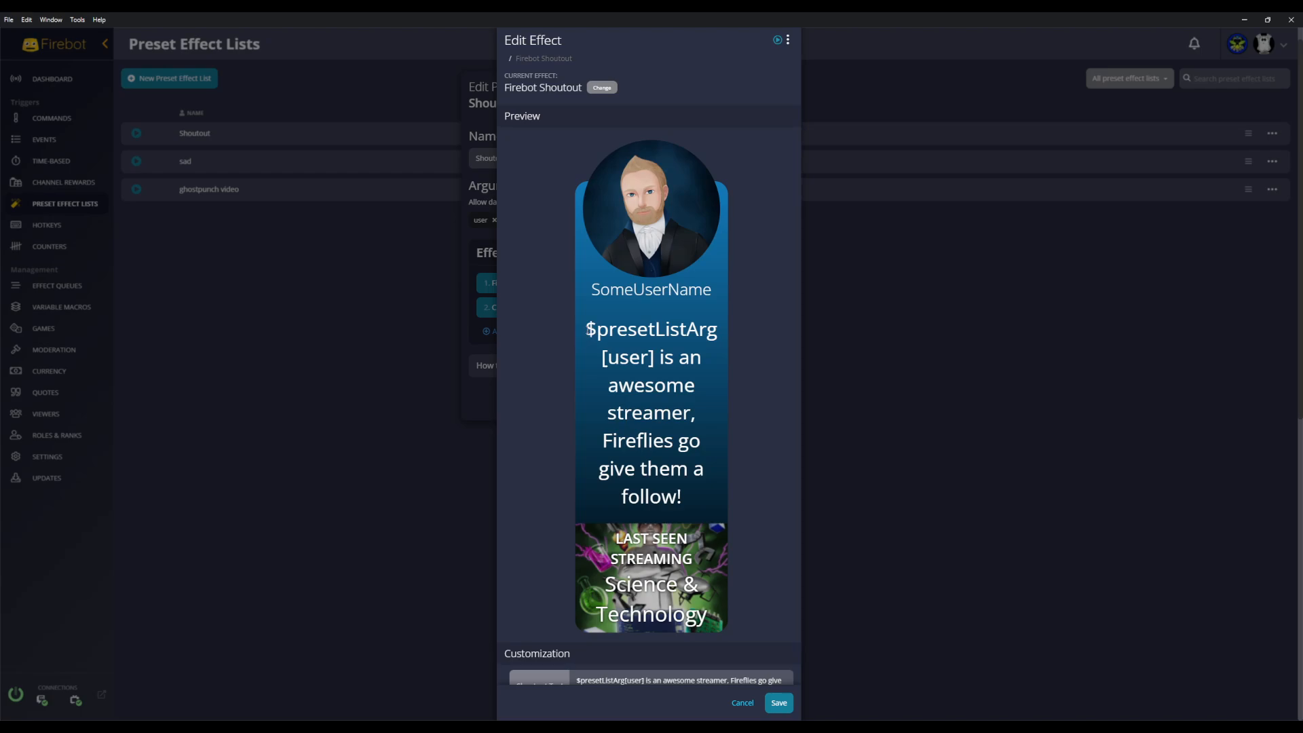
drag(587, 332, 717, 330)
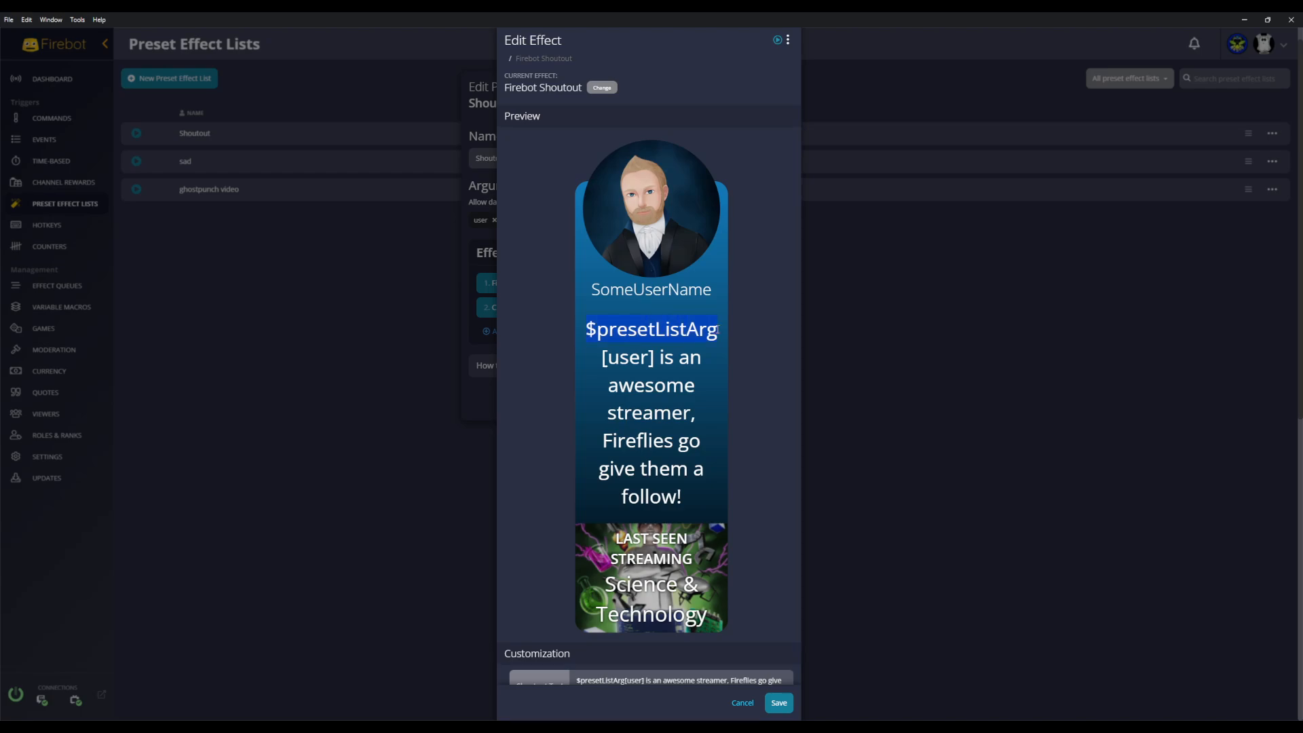
scroll(584, 322, down, 6)
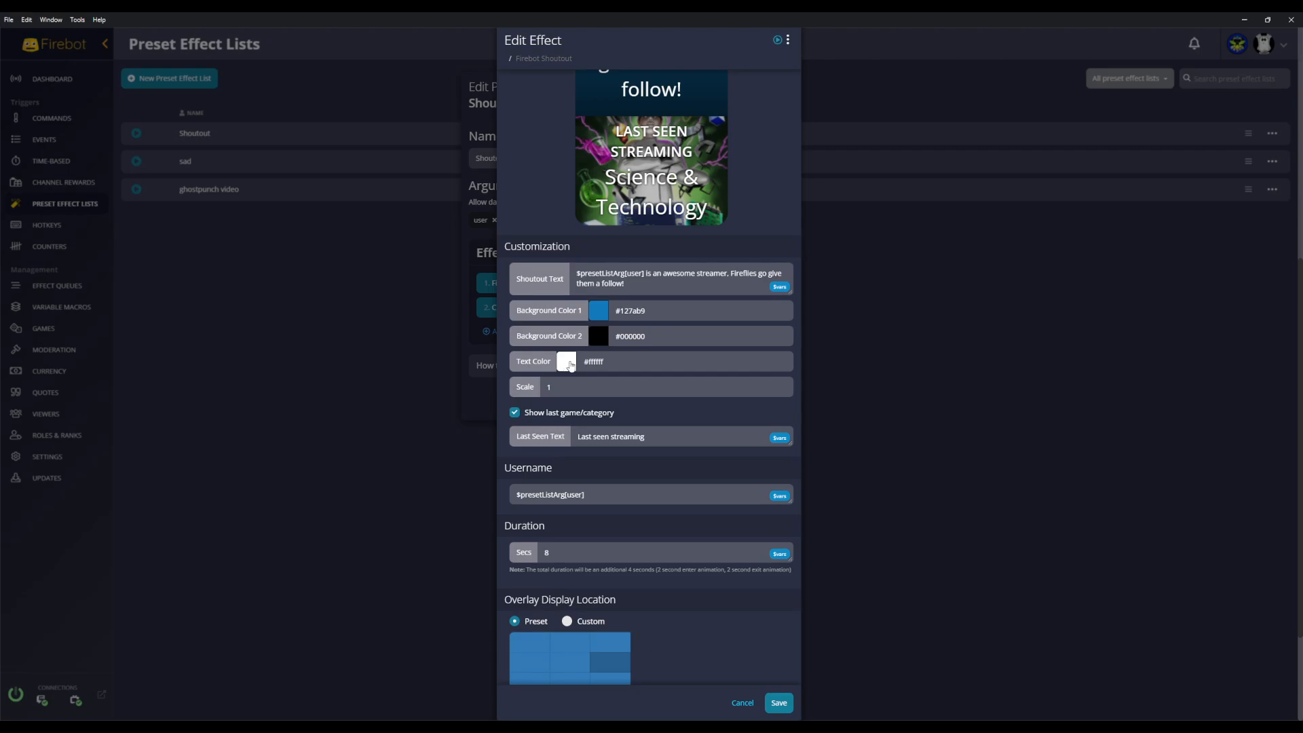
scroll(549, 330, up, 3)
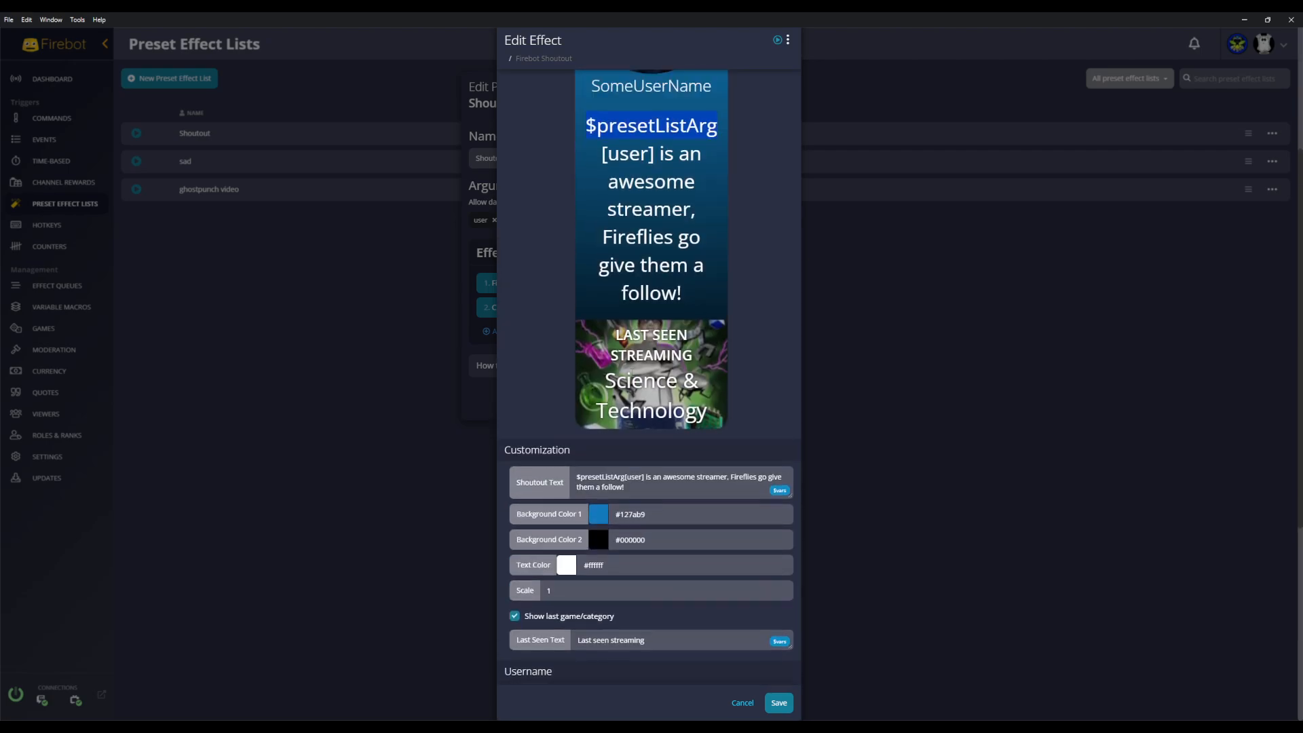
scroll(632, 309, up, 3)
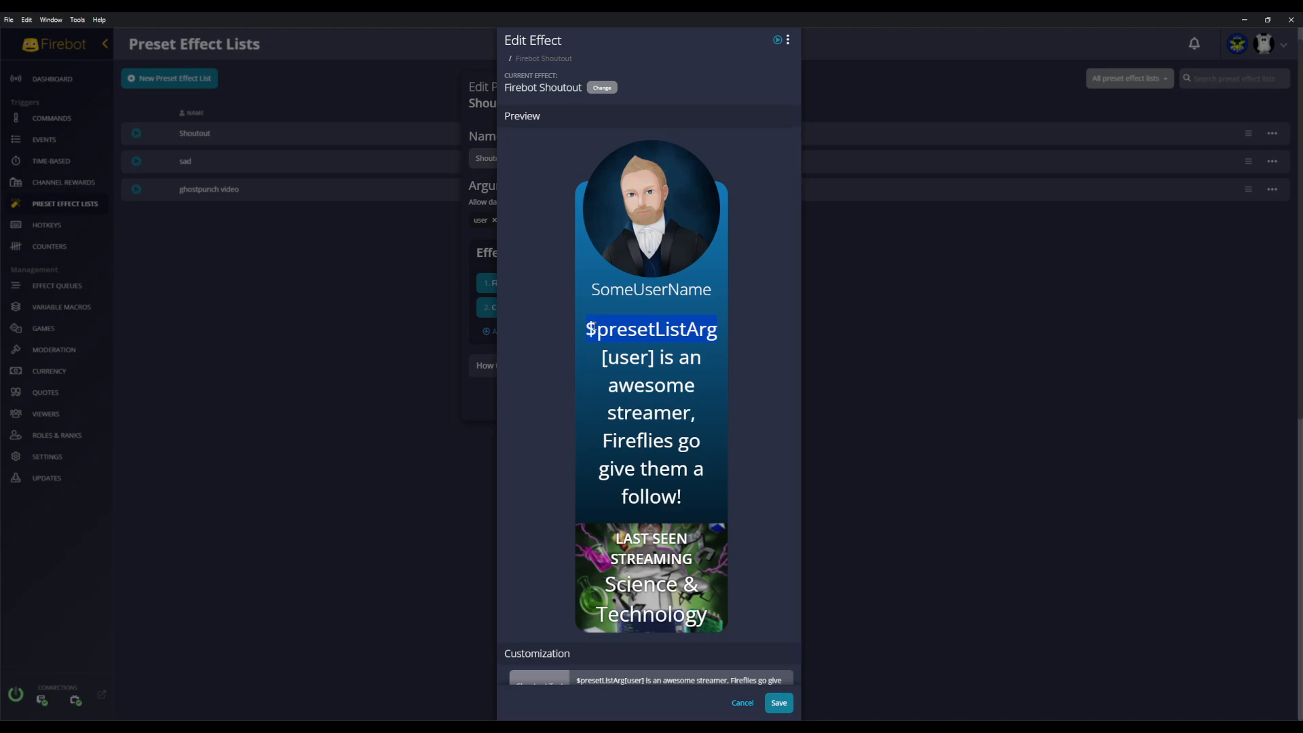
scroll(693, 392, down, 1)
scroll(712, 446, down, 5)
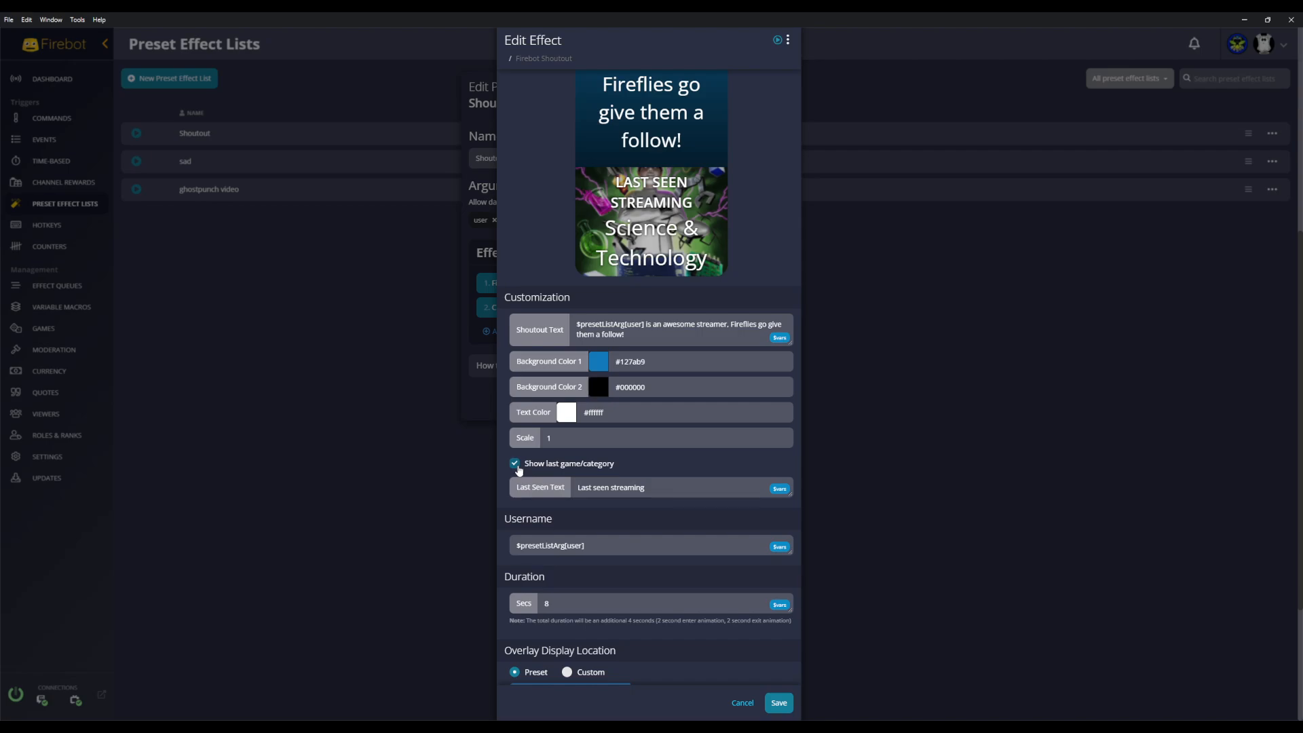
scroll(638, 474, down, 1)
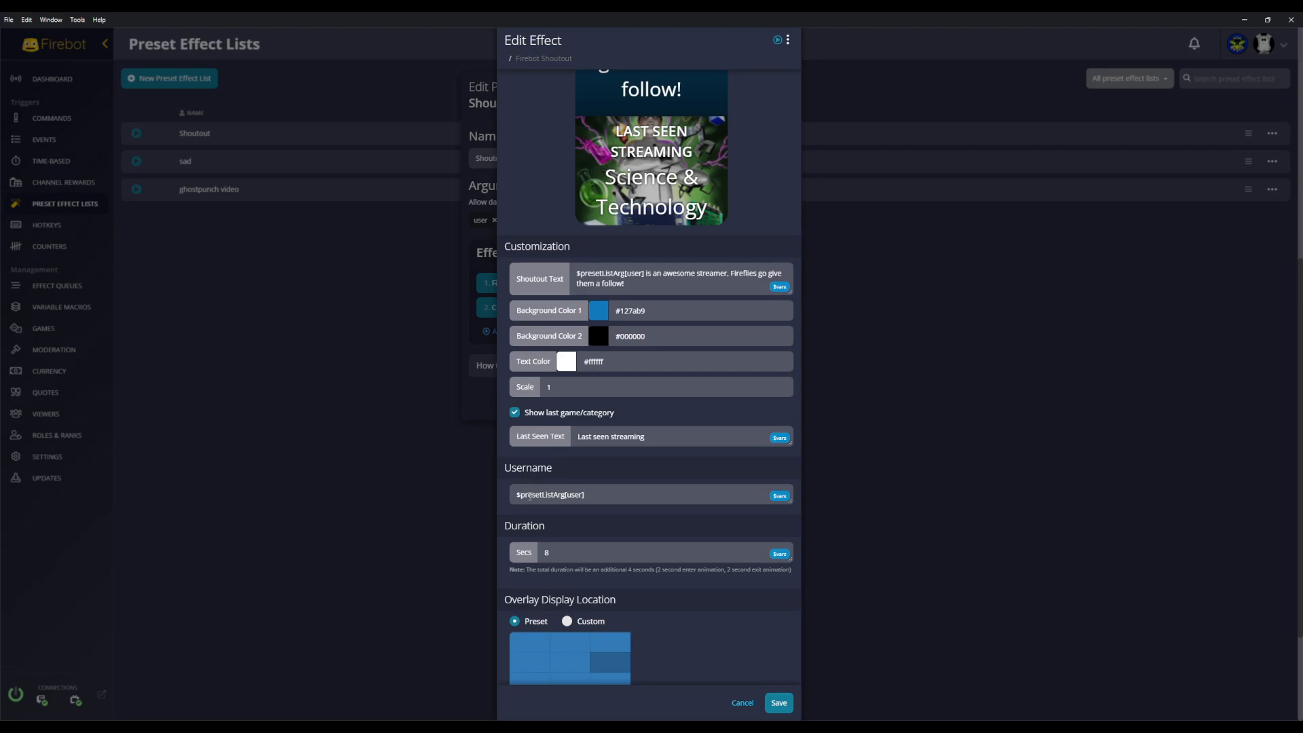
scroll(533, 497, down, 1)
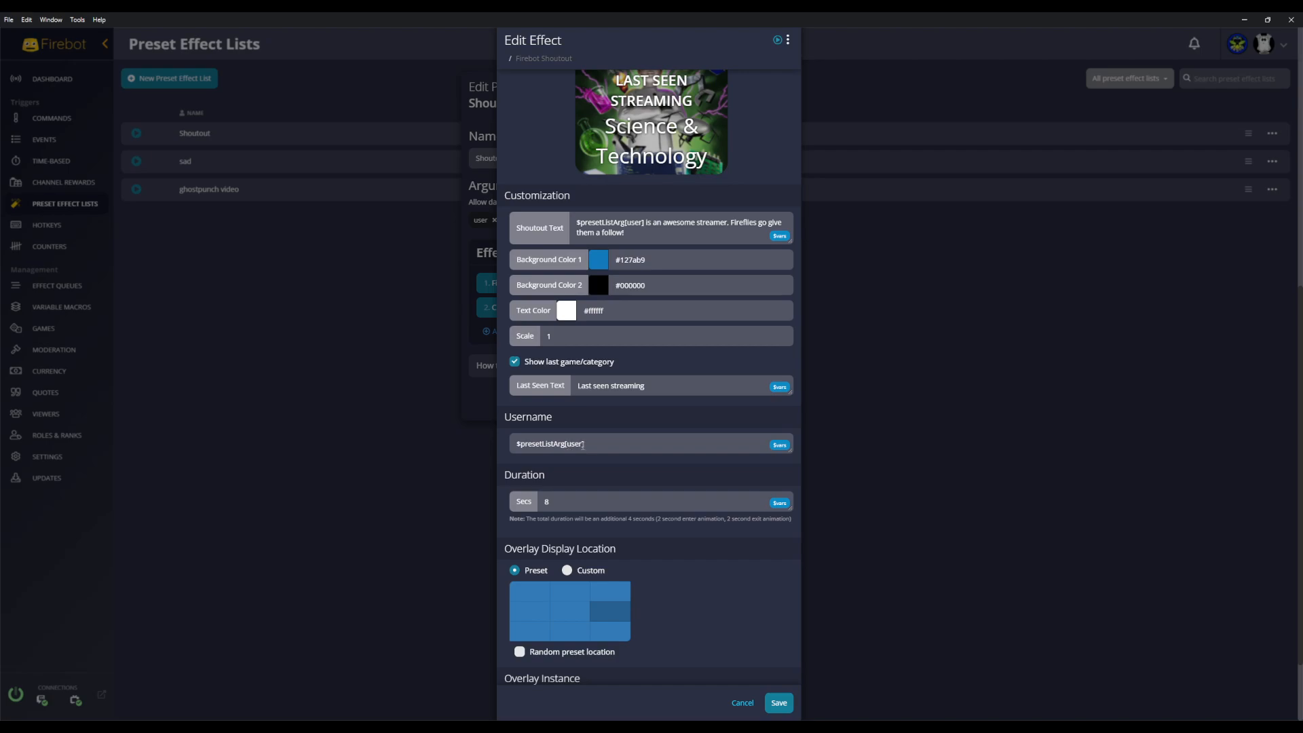
scroll(614, 446, down, 1)
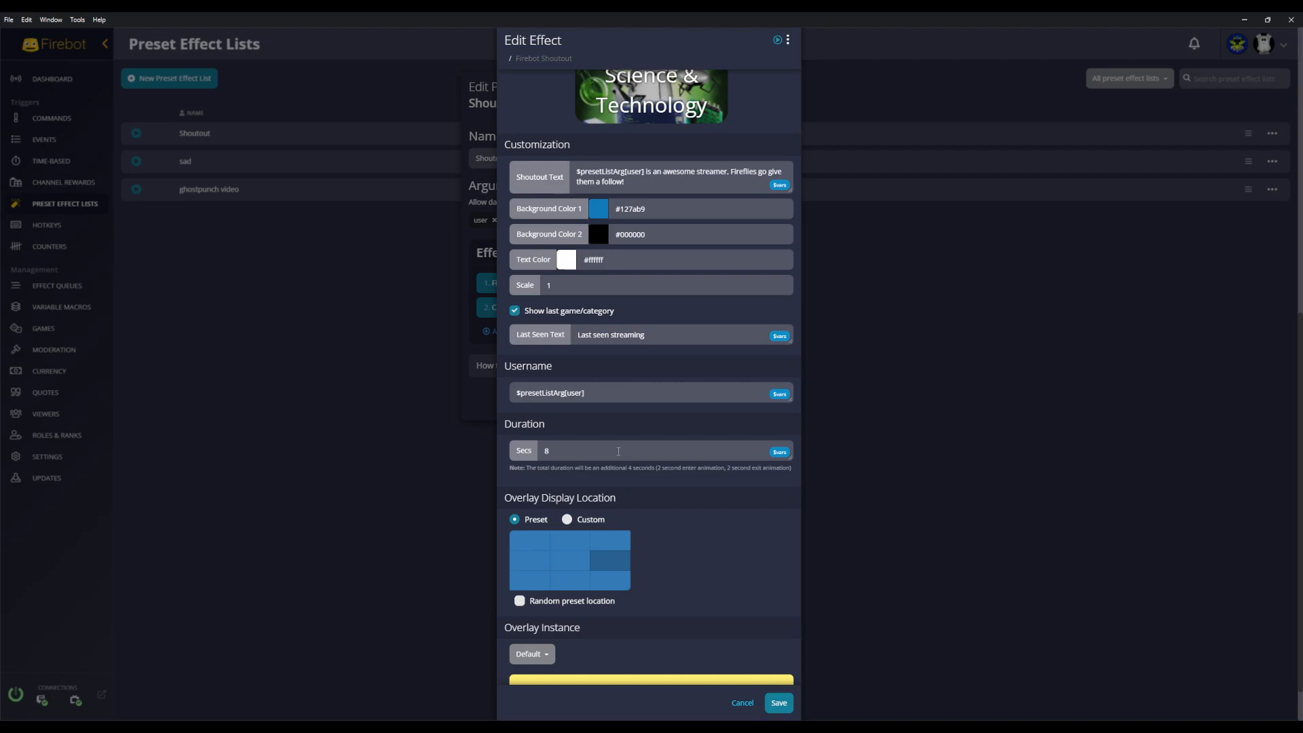
scroll(618, 451, down, 1)
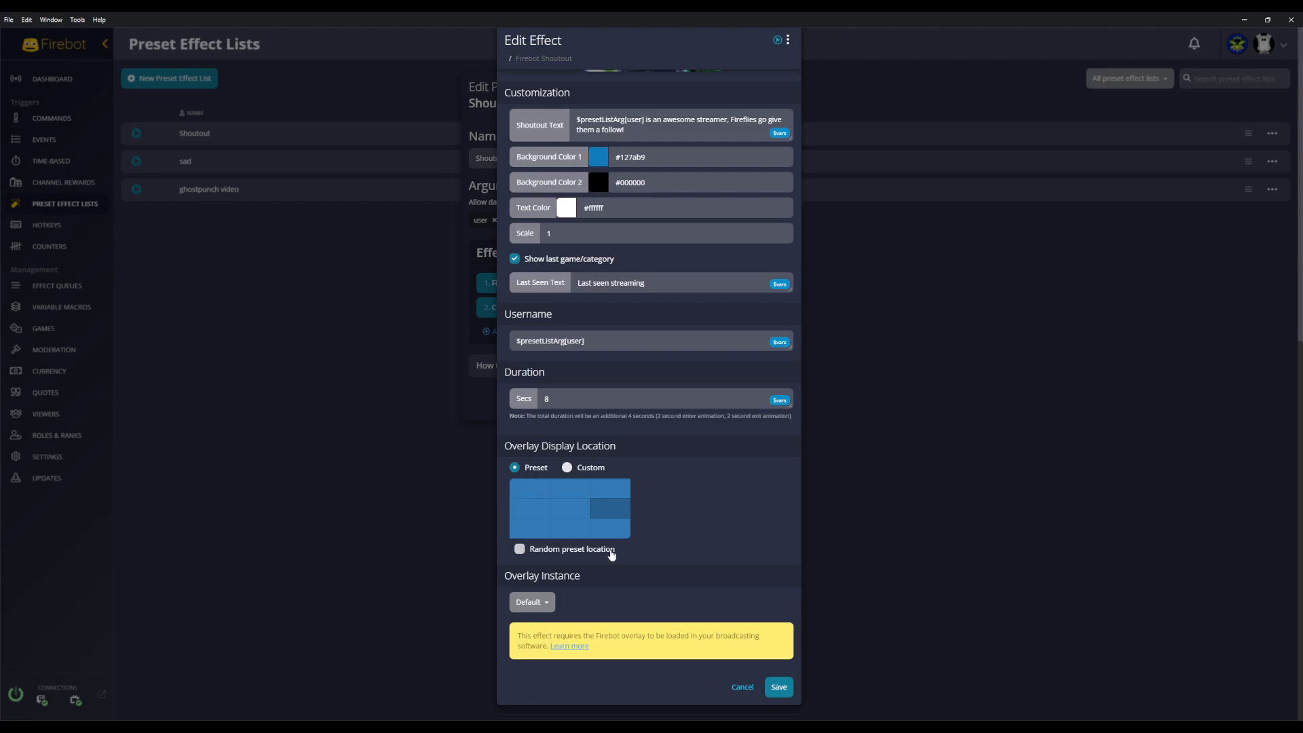
Check the available overlay instances, keep Default, and save the Firebot Shoutout effect
click(546, 600)
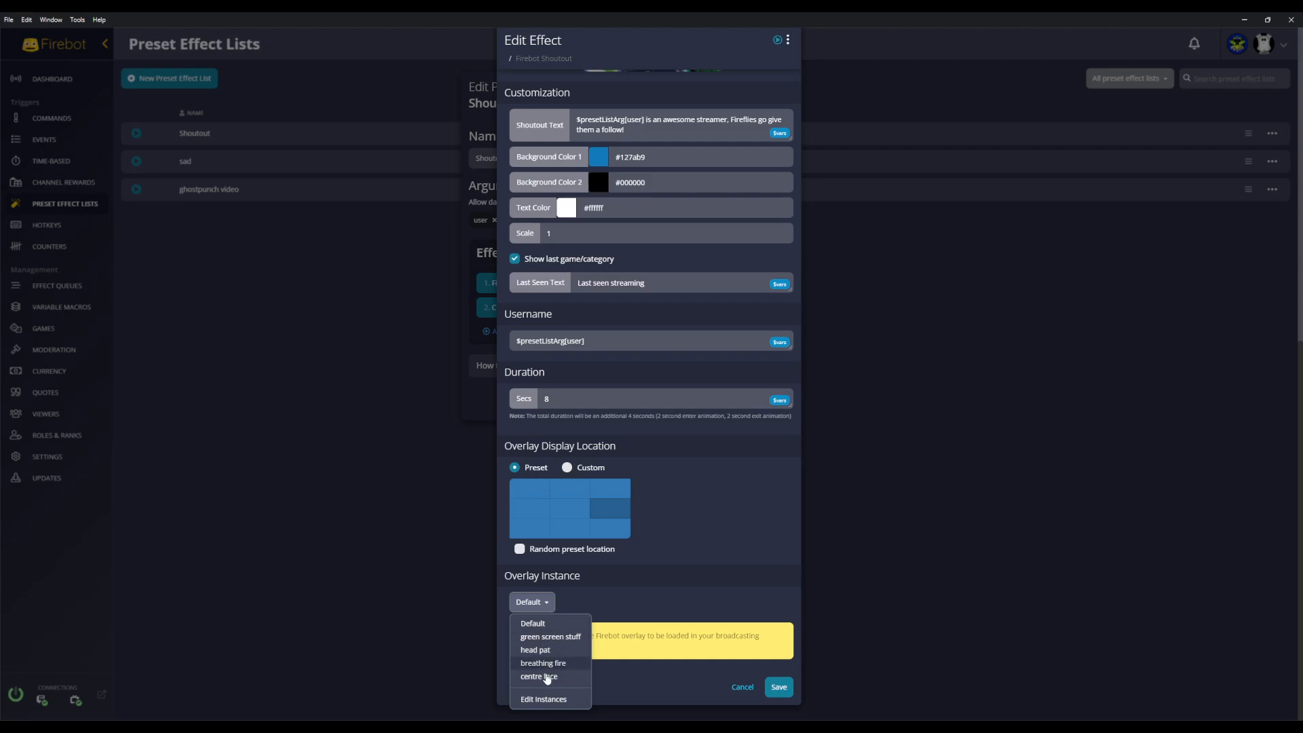
click(648, 591)
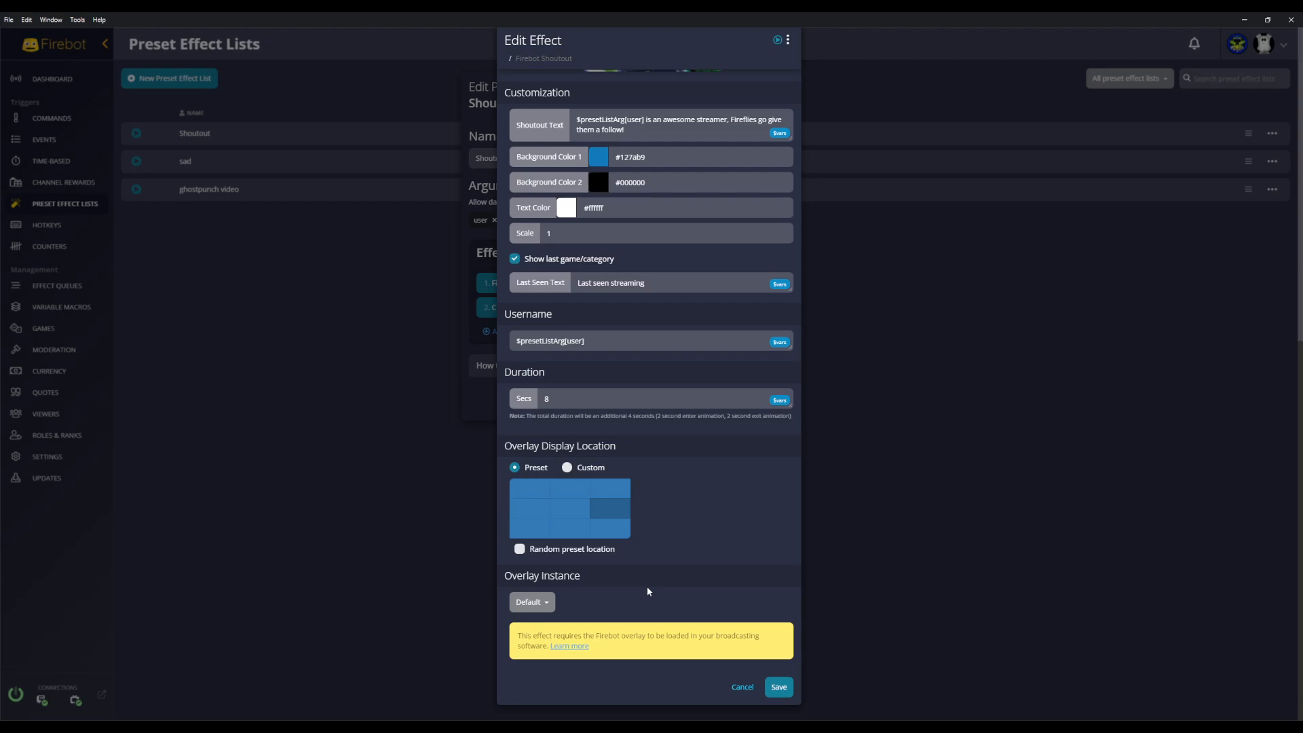
click(776, 687)
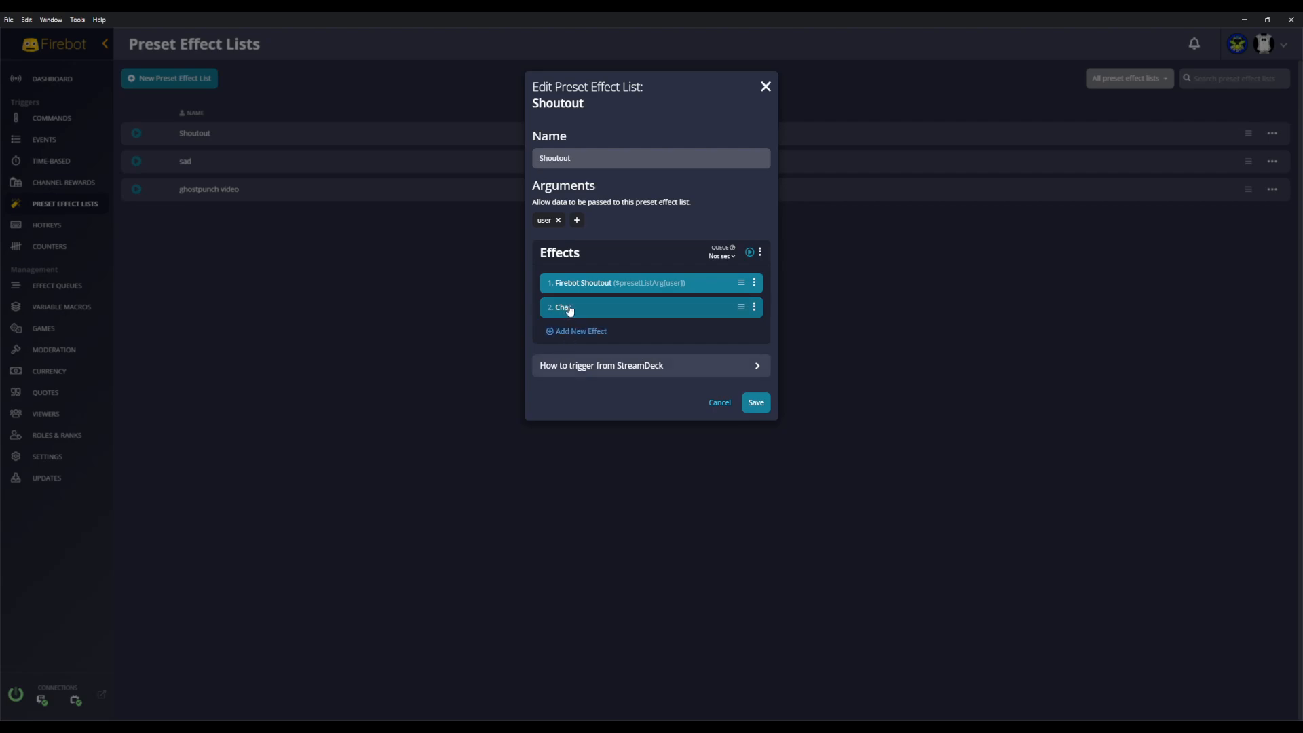
Review the Chat effect's message to send, and save both the effect and the Shoutout preset effect list
click(754, 307)
click(791, 319)
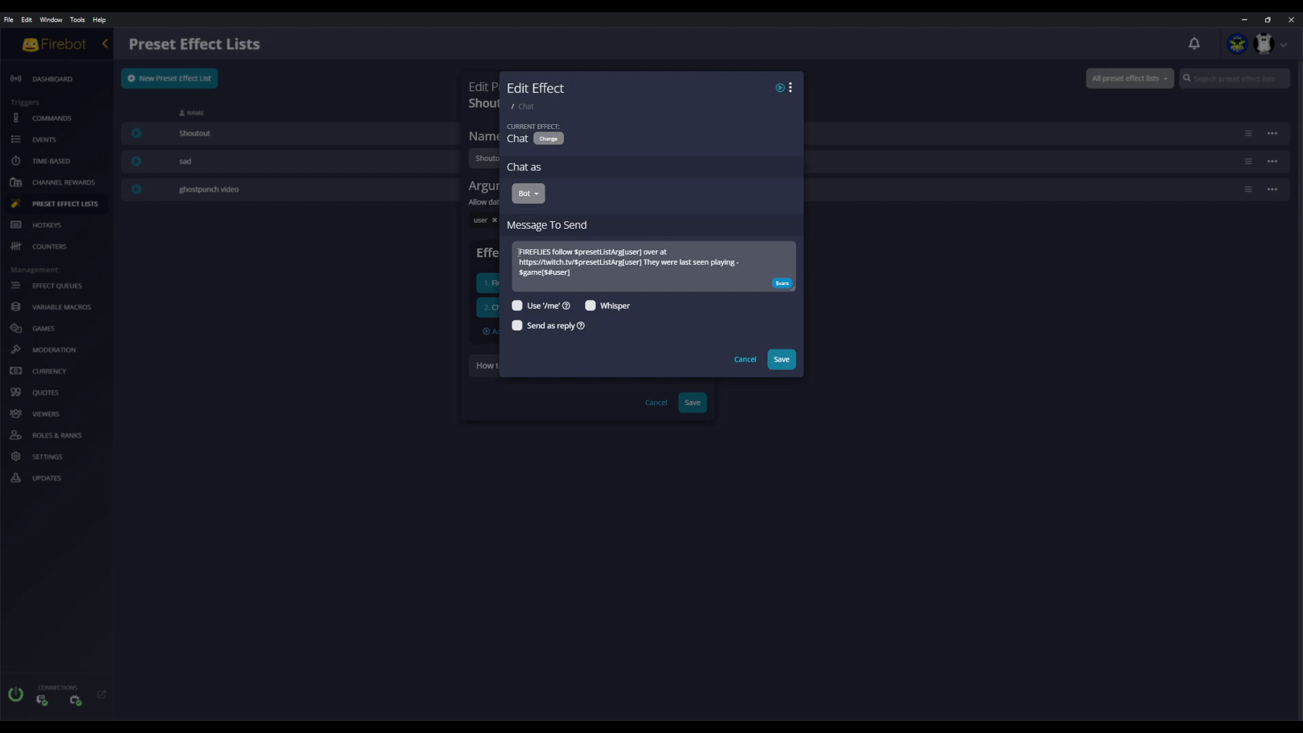
drag(519, 251, 575, 253)
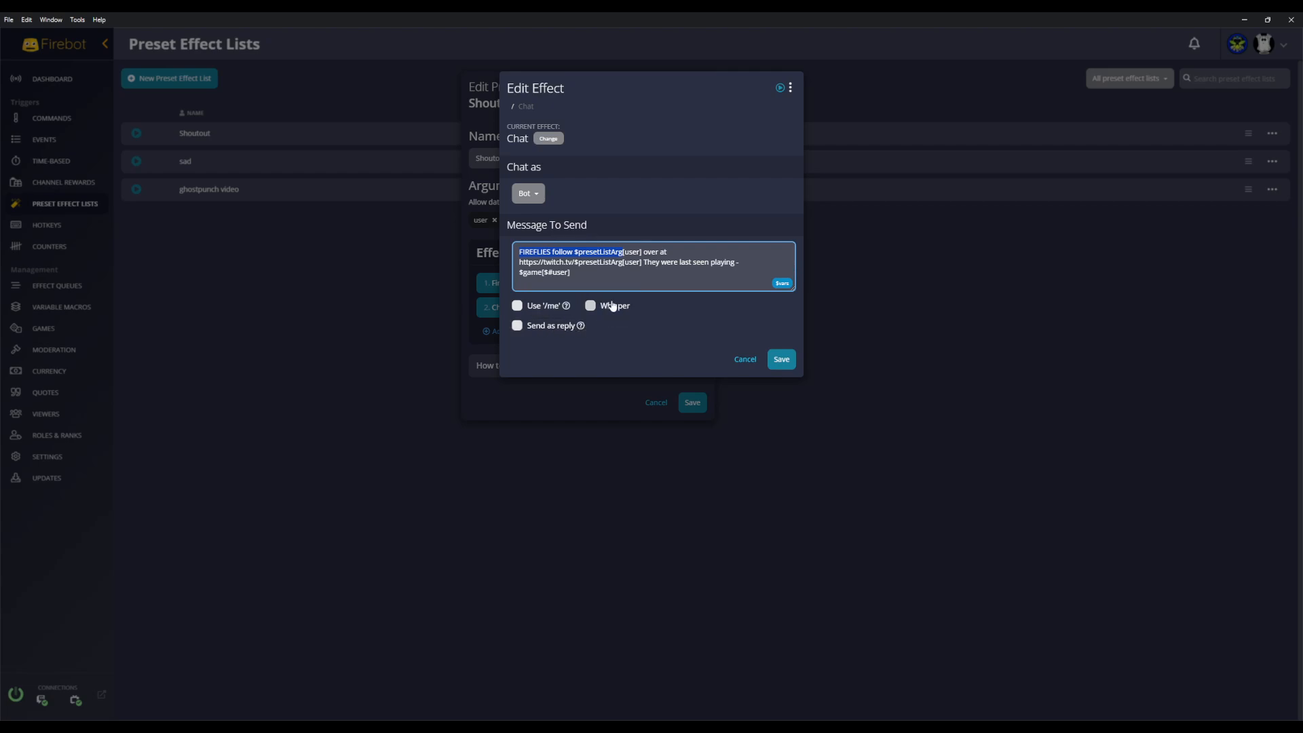
click(785, 364)
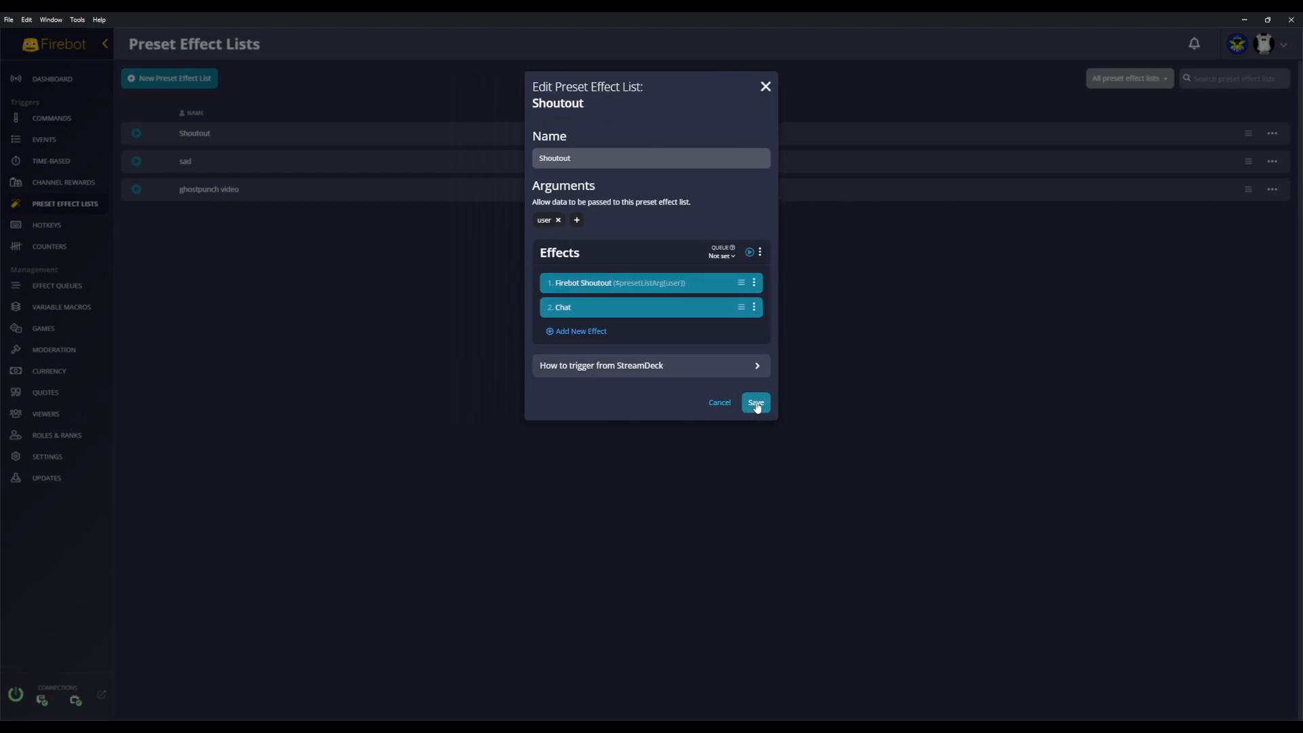
click(756, 403)
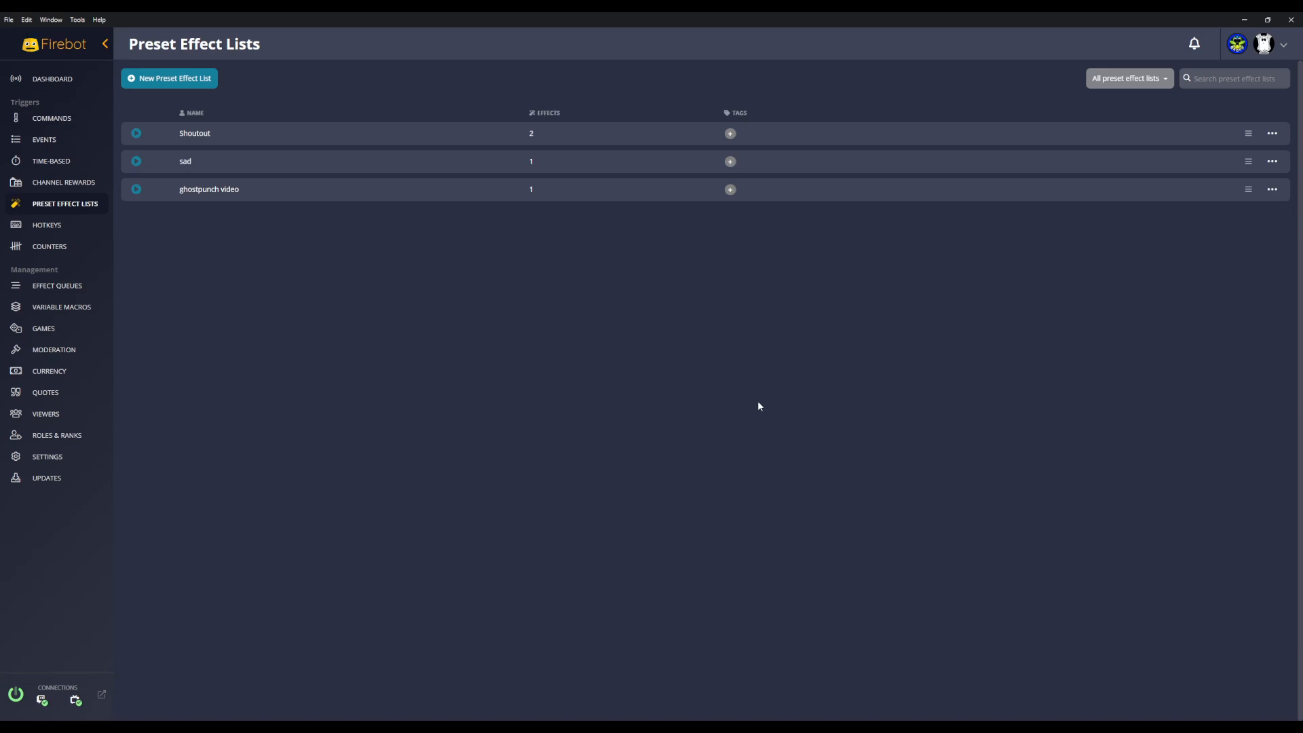
Open the custom command !so for editing and examine its restrictions, ignore, shared chat and base effects settings
click(57, 118)
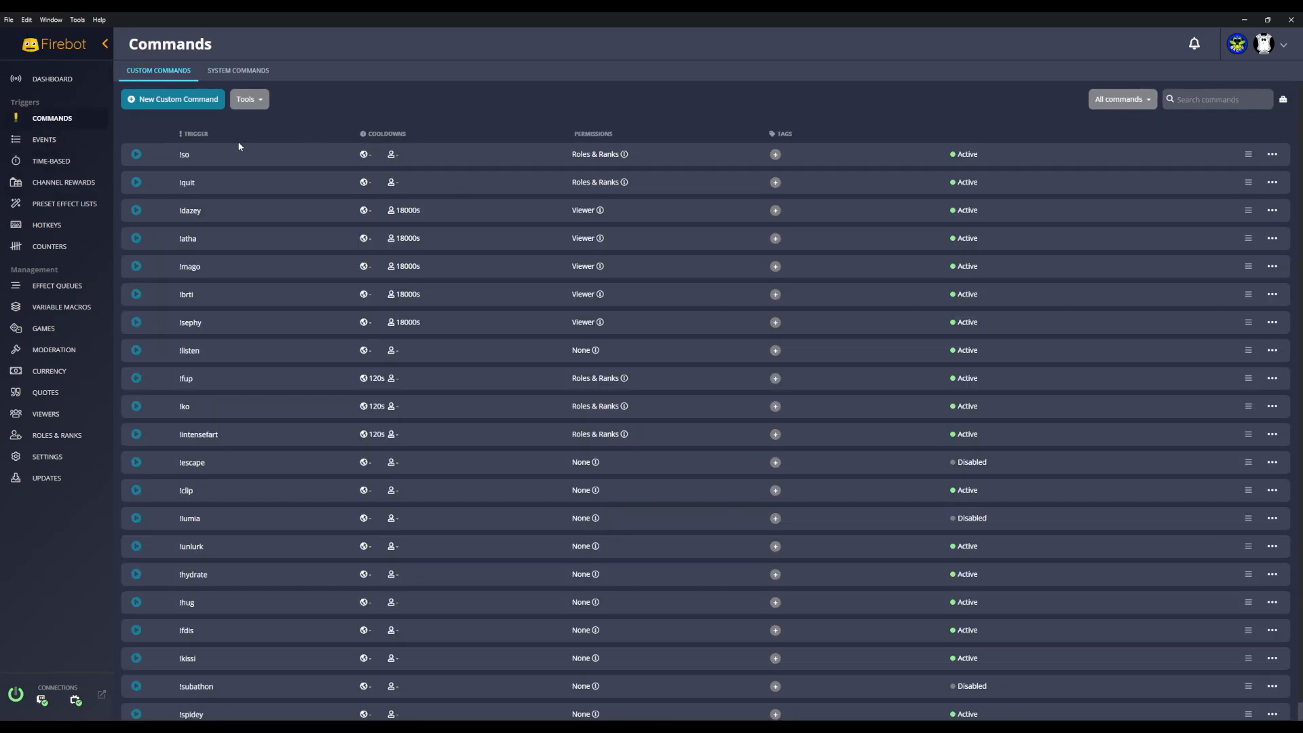
click(1272, 155)
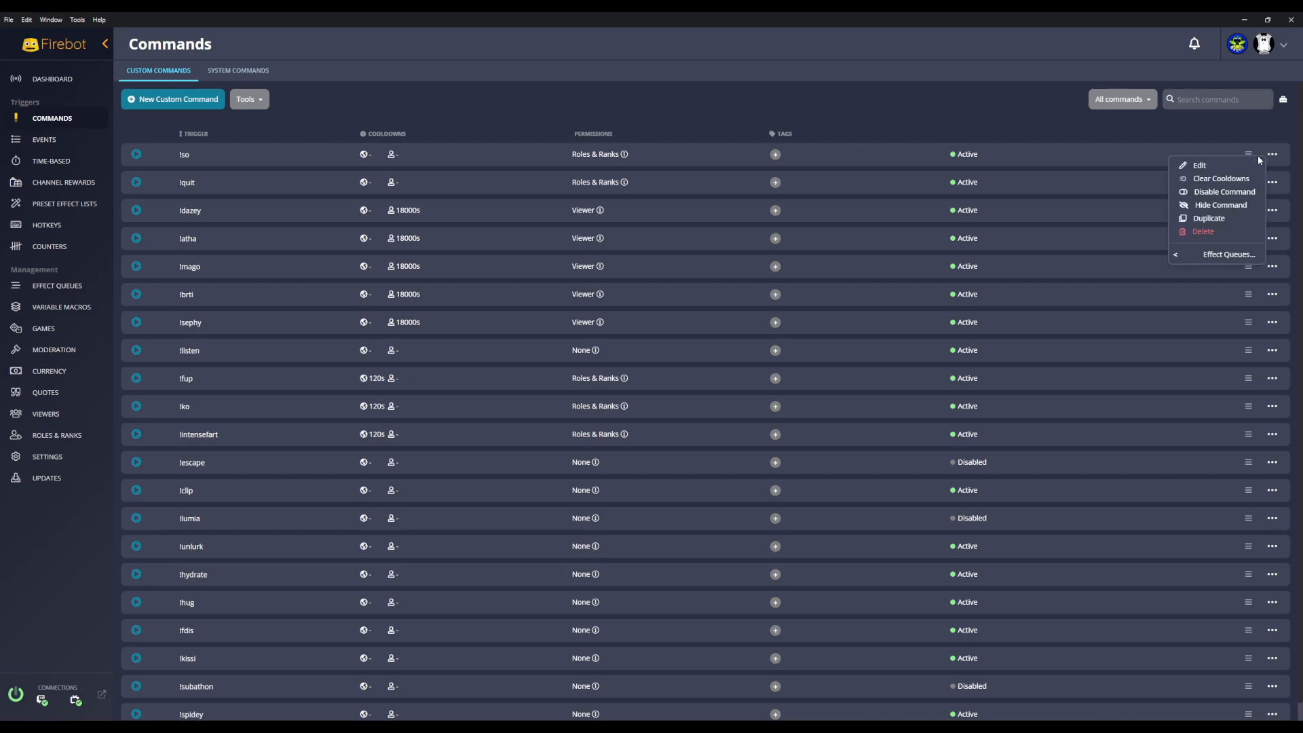
click(1199, 165)
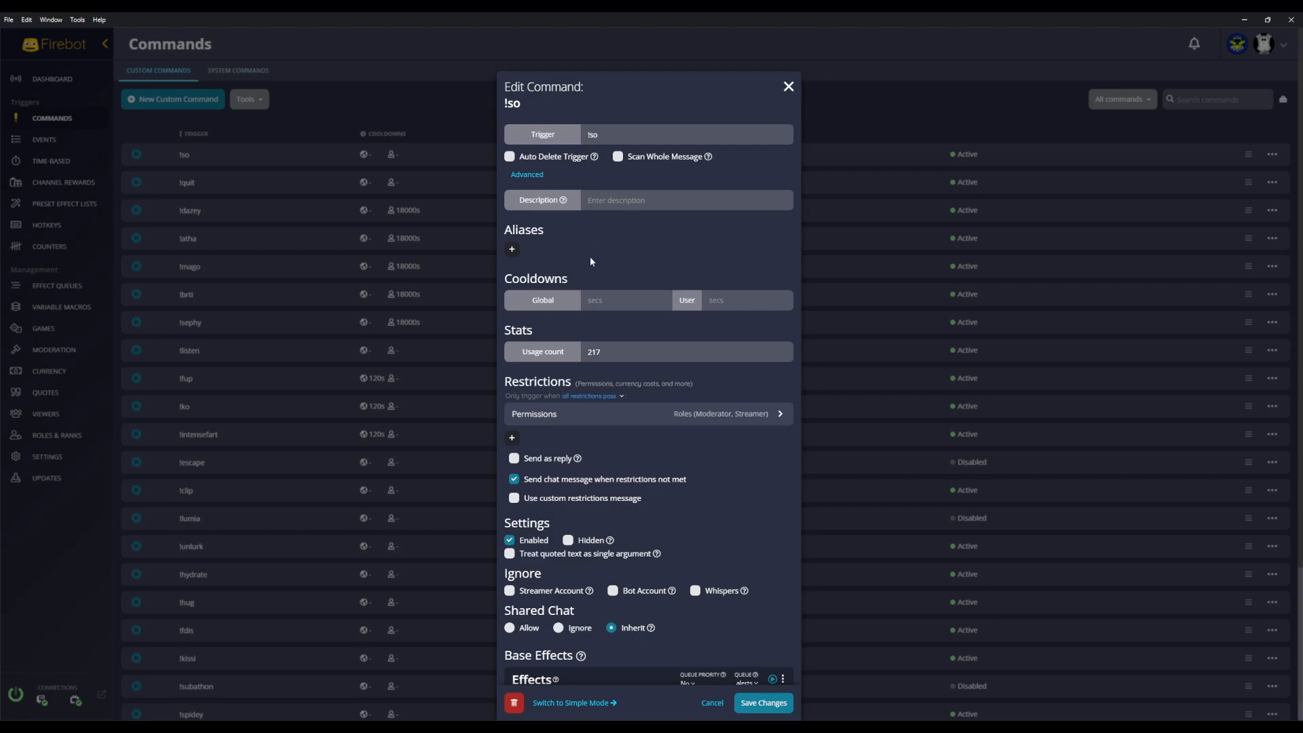
scroll(634, 299, down, 2)
scroll(635, 299, down, 1)
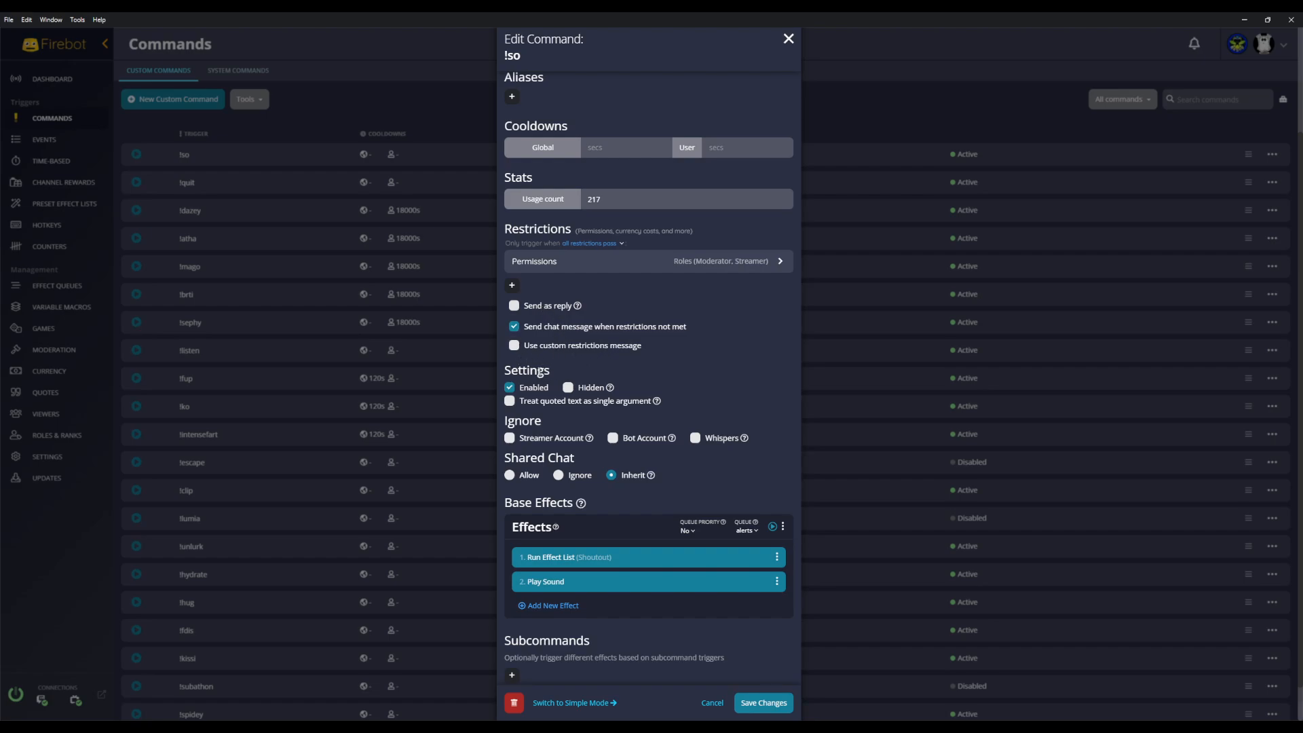
scroll(525, 353, down, 1)
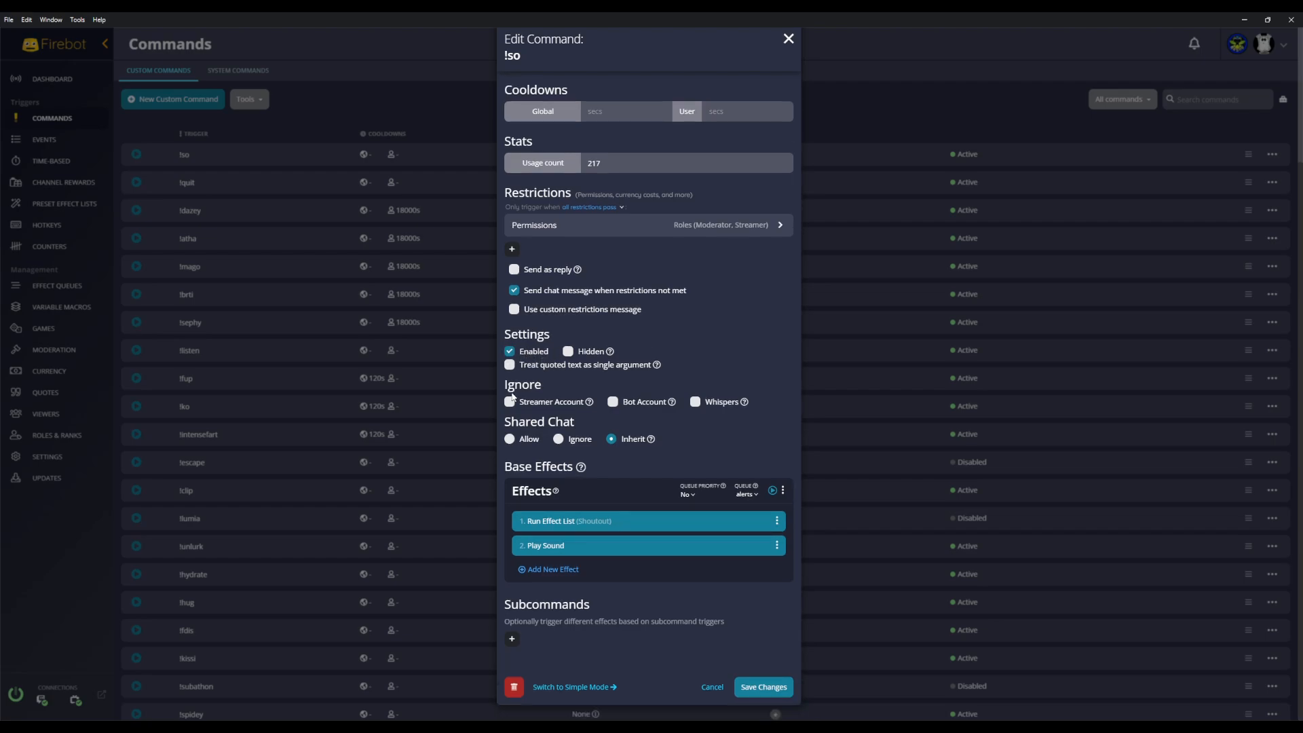
mouse_move(671, 405)
mouse_move(650, 443)
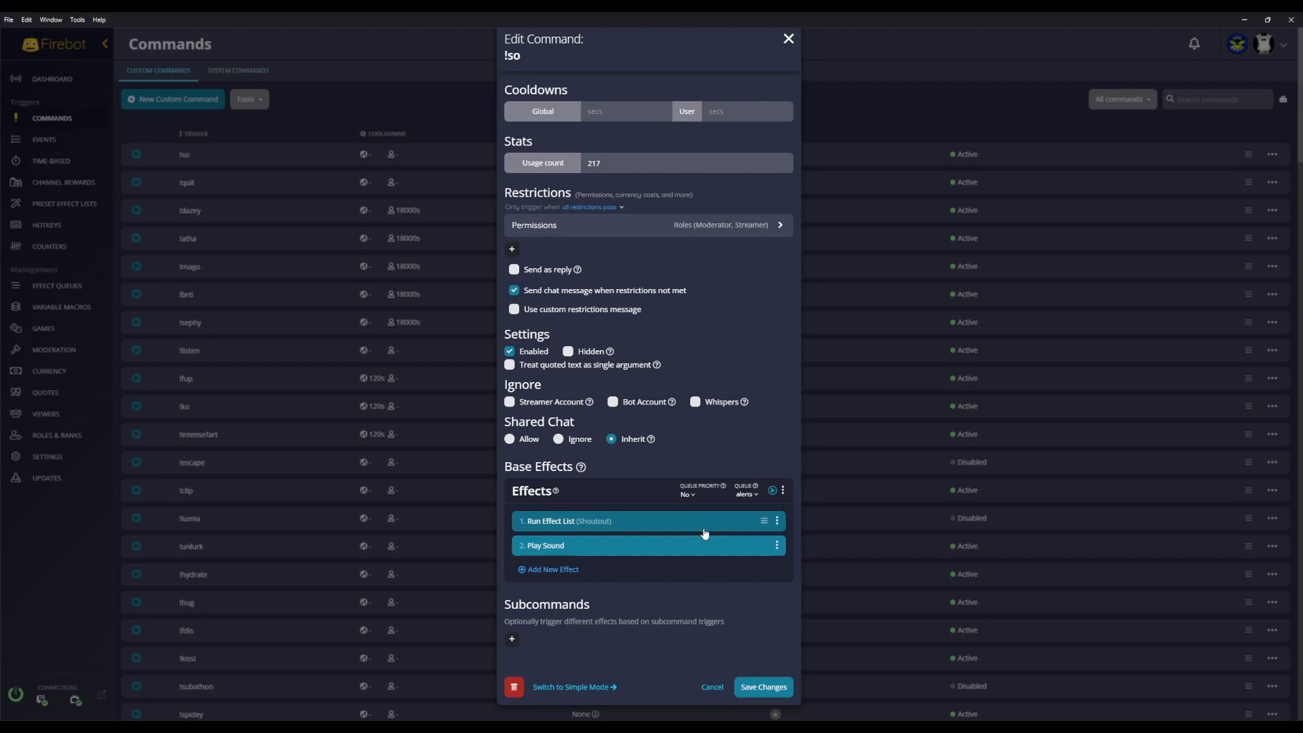
In the !so command's Run Effect List effect, keep the Preset Effect List type, select the Shoutout list and save the effect
click(776, 520)
click(798, 535)
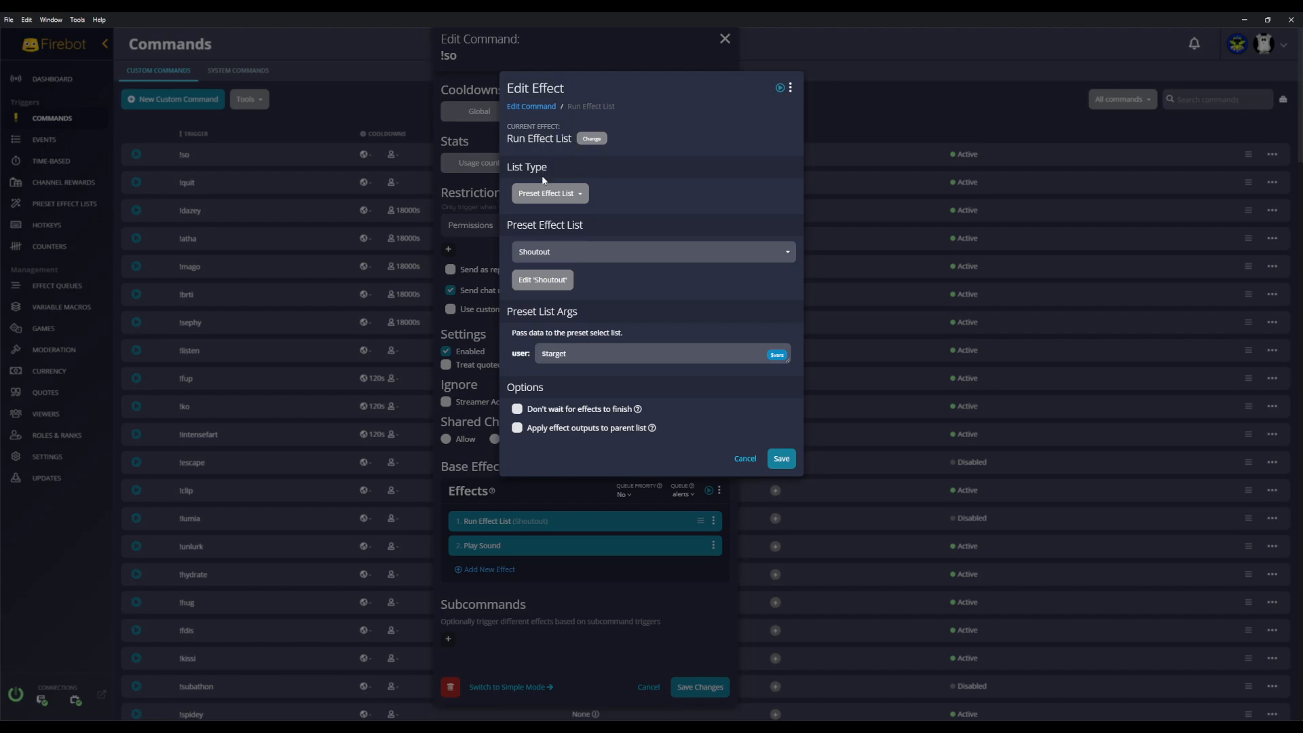
click(555, 196)
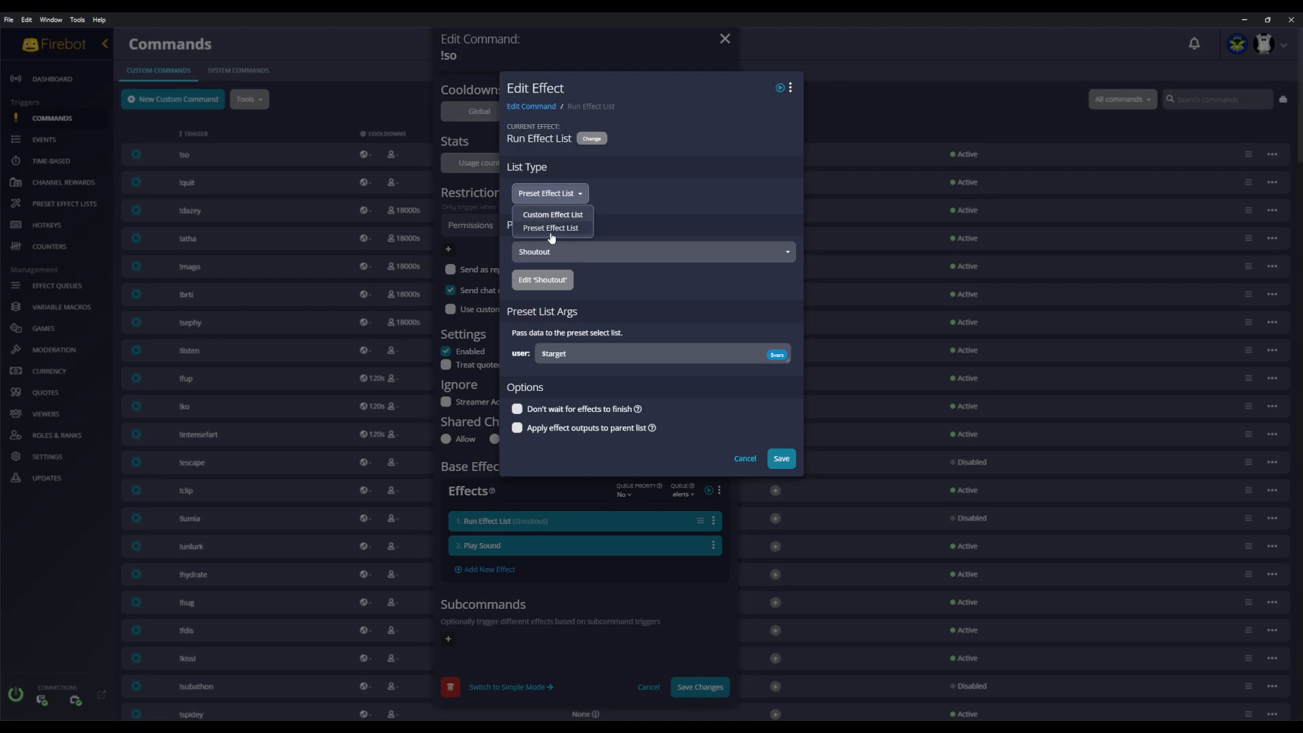
click(642, 194)
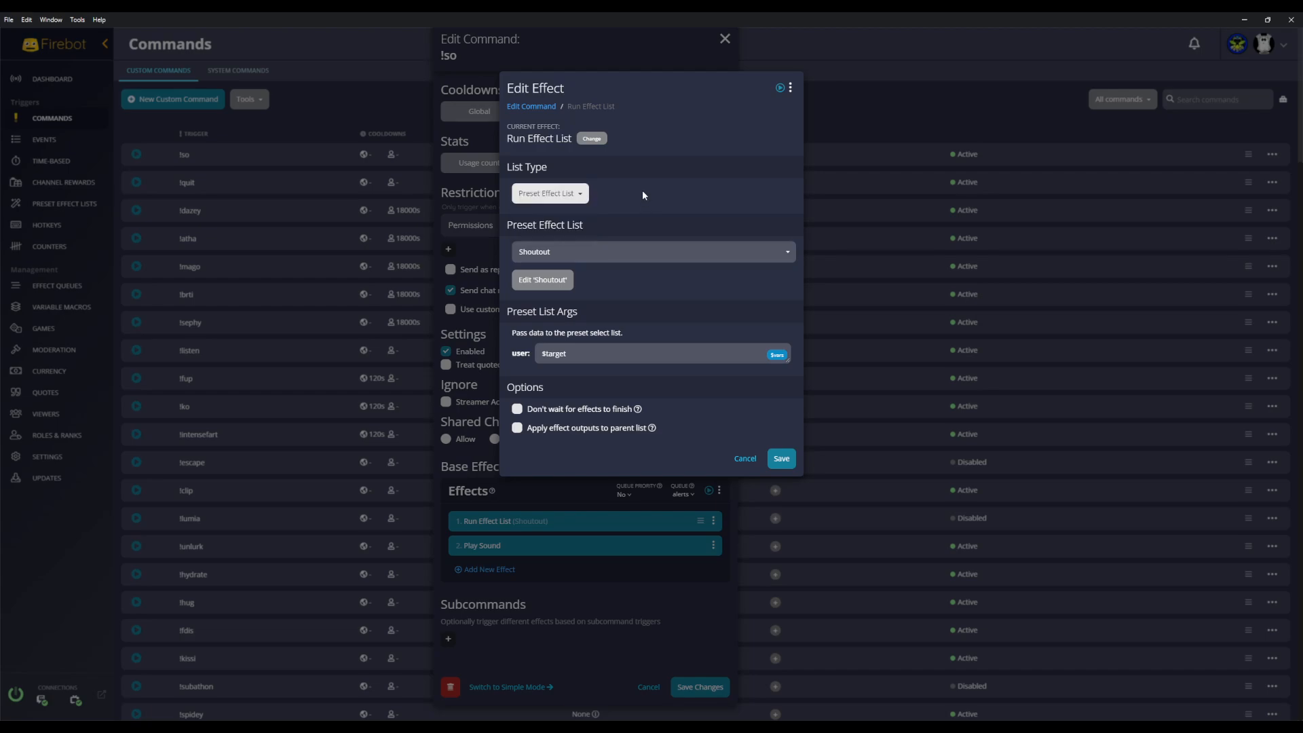
click(608, 254)
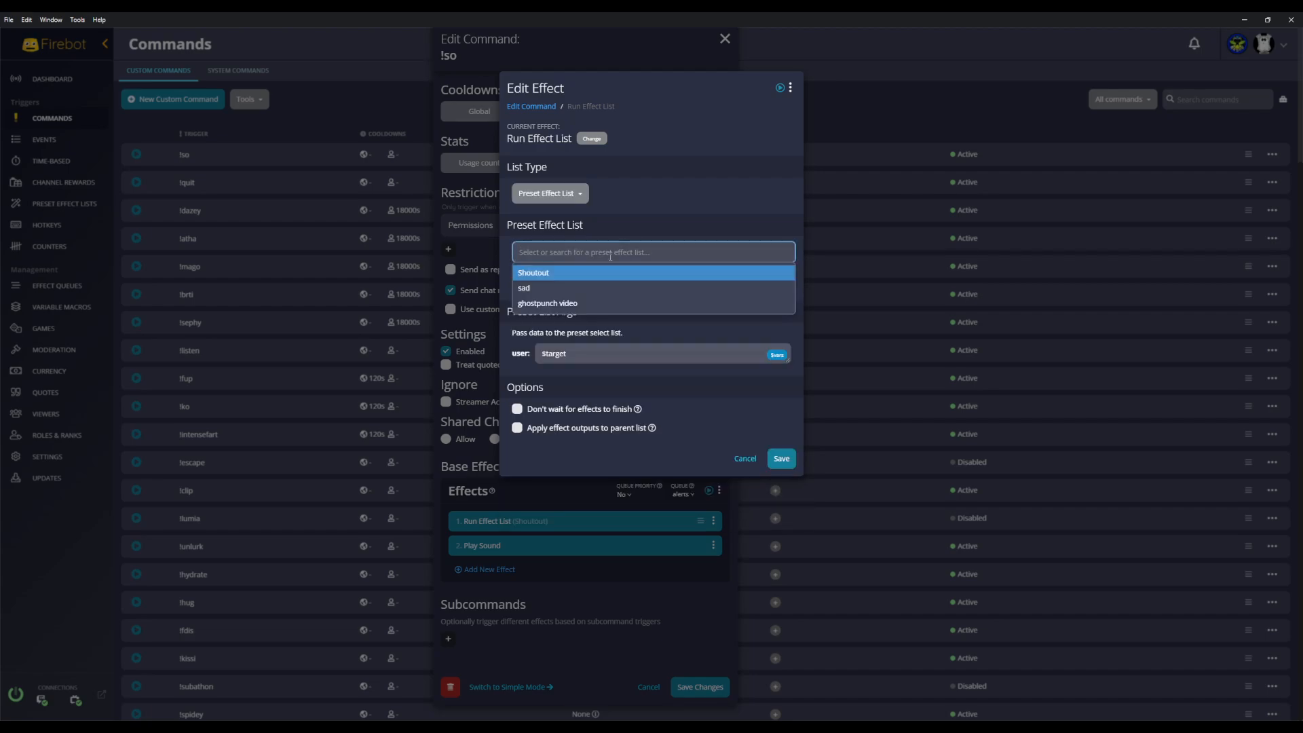
click(562, 275)
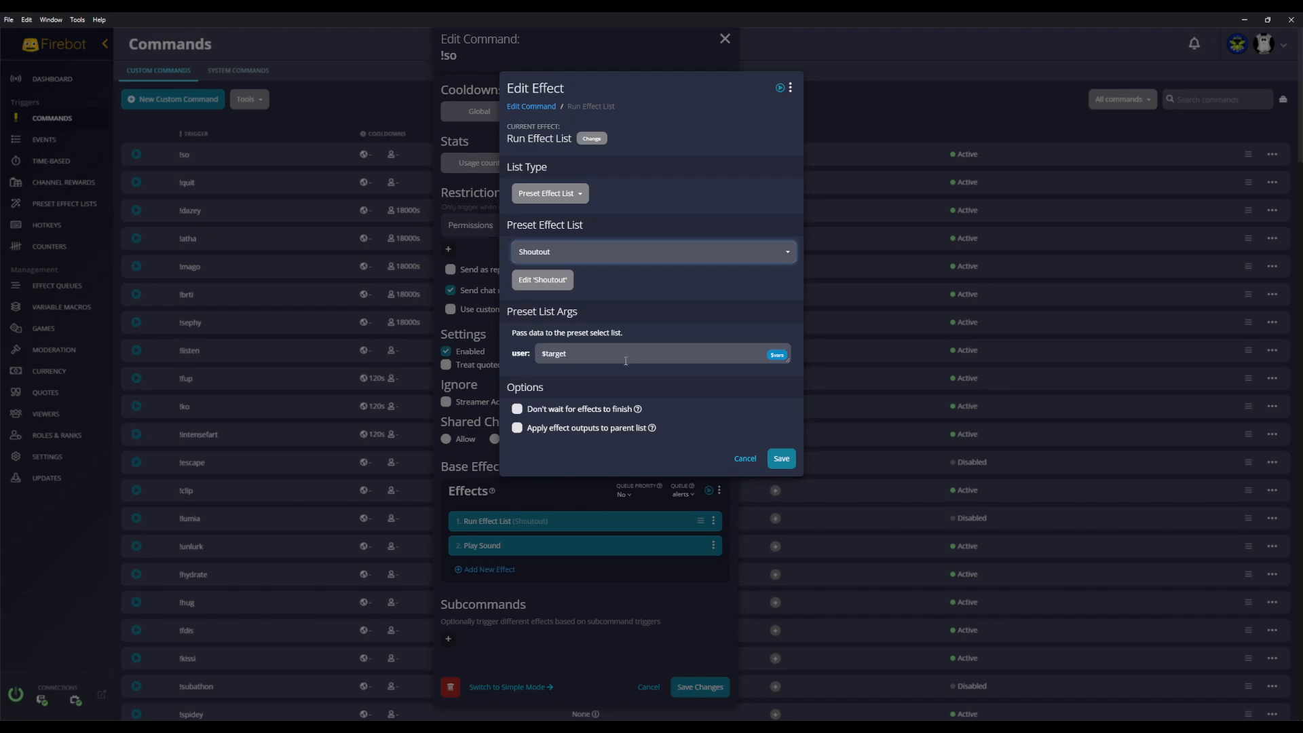
click(781, 457)
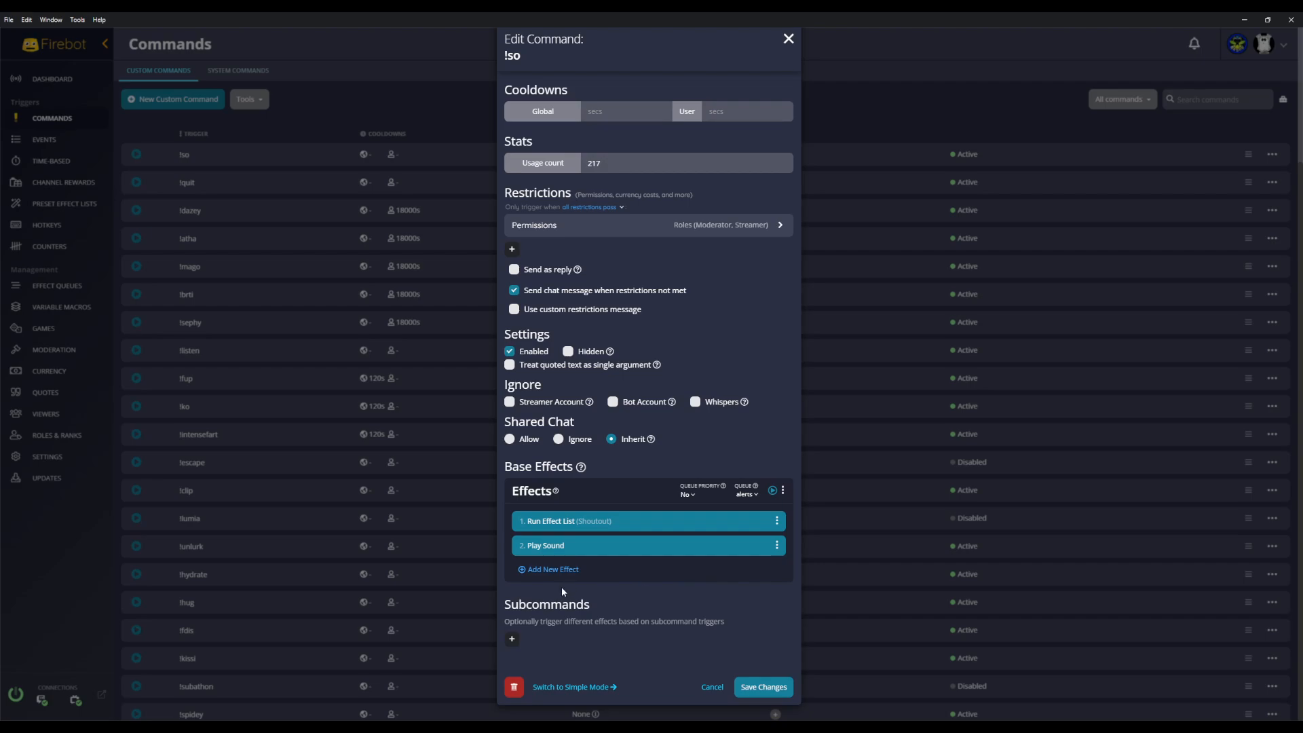
Review the Play Sound effect's file, volume and overlay output, and save both the effect and the !so command
click(778, 549)
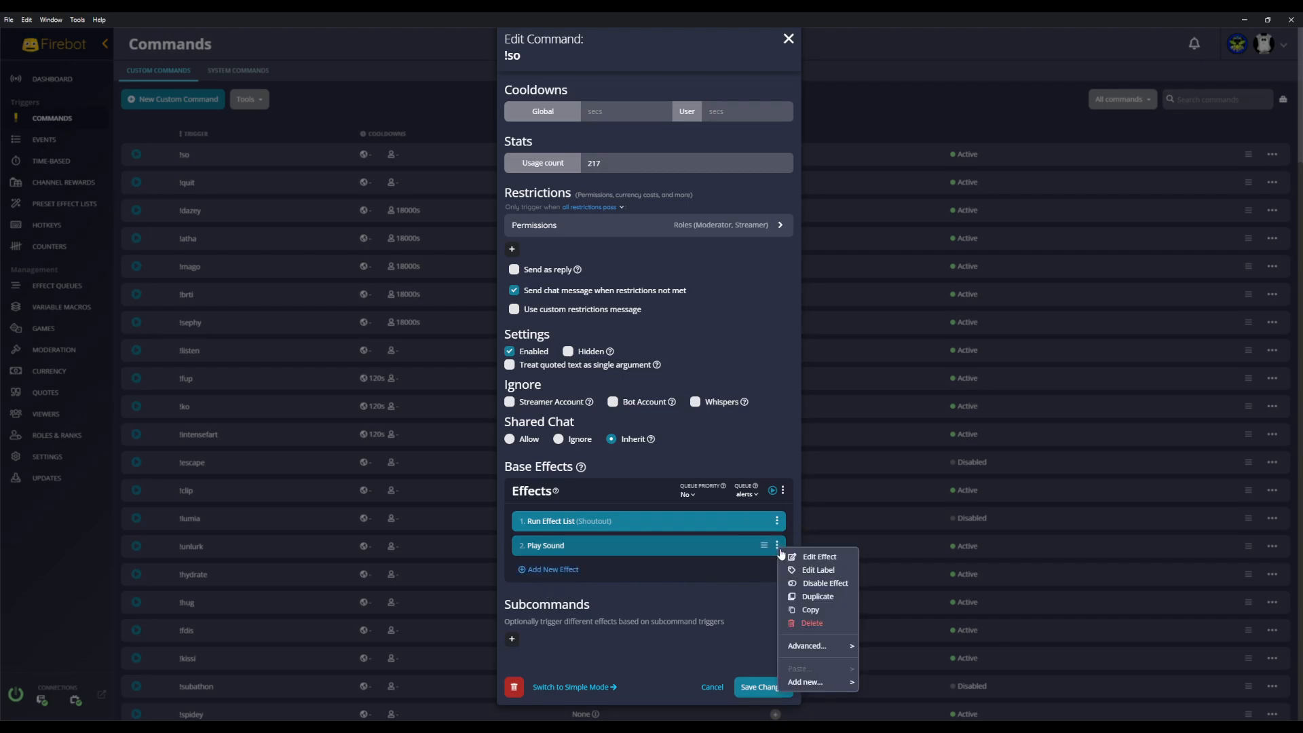
click(816, 557)
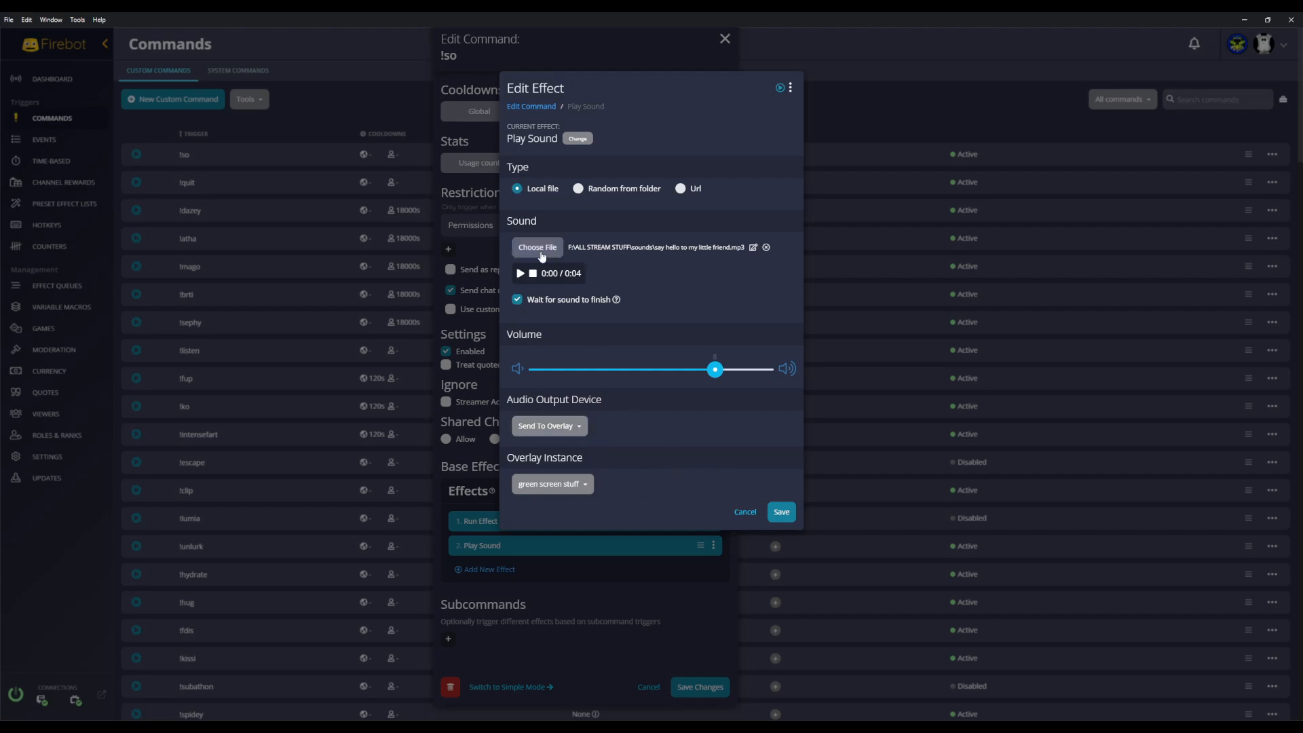
click(780, 513)
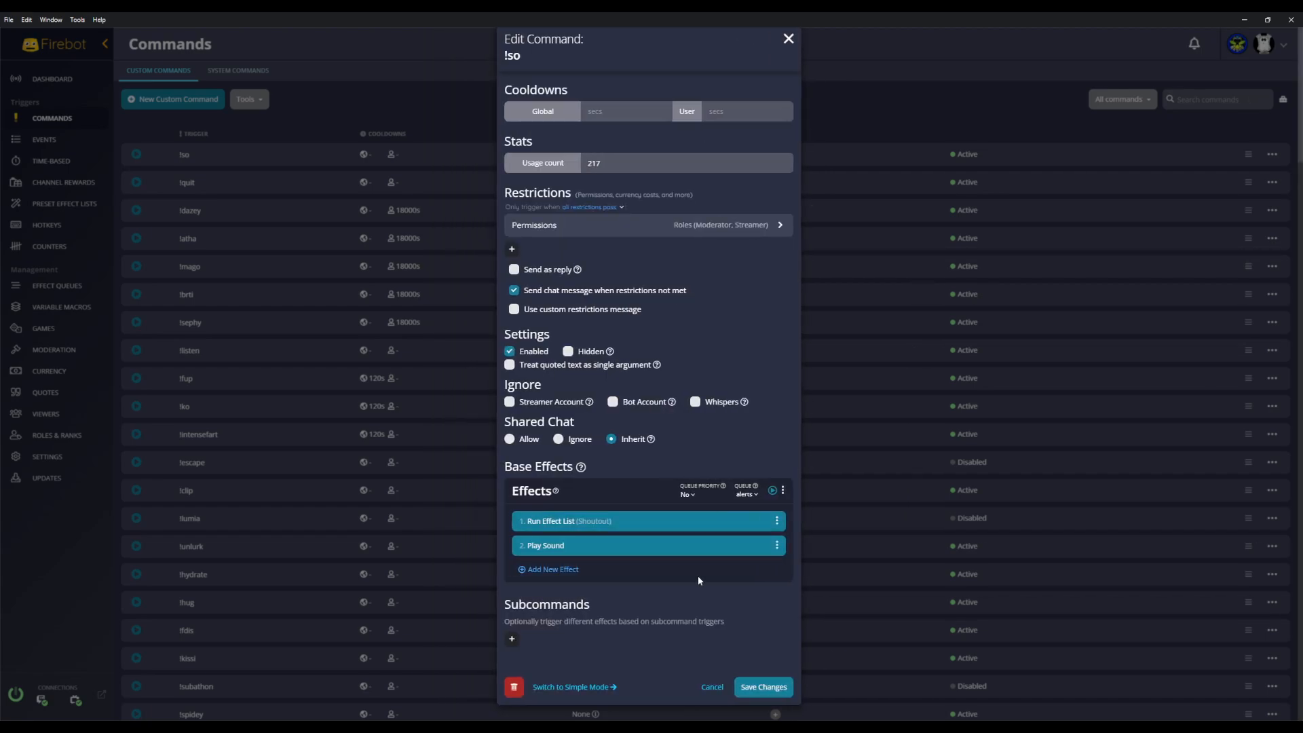
click(763, 687)
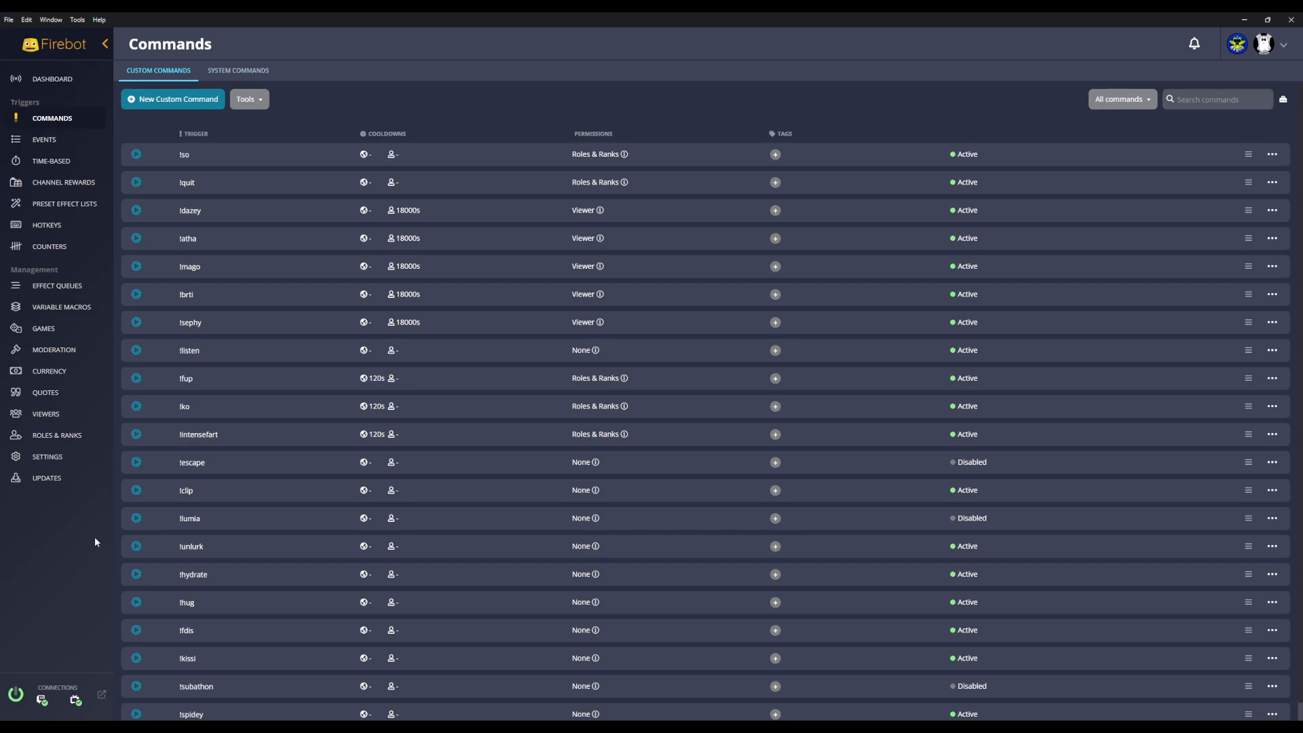
Examine the Auto shoutout custom role's viewer list and the blank form for adding a custom role, closing both without changes
click(65, 442)
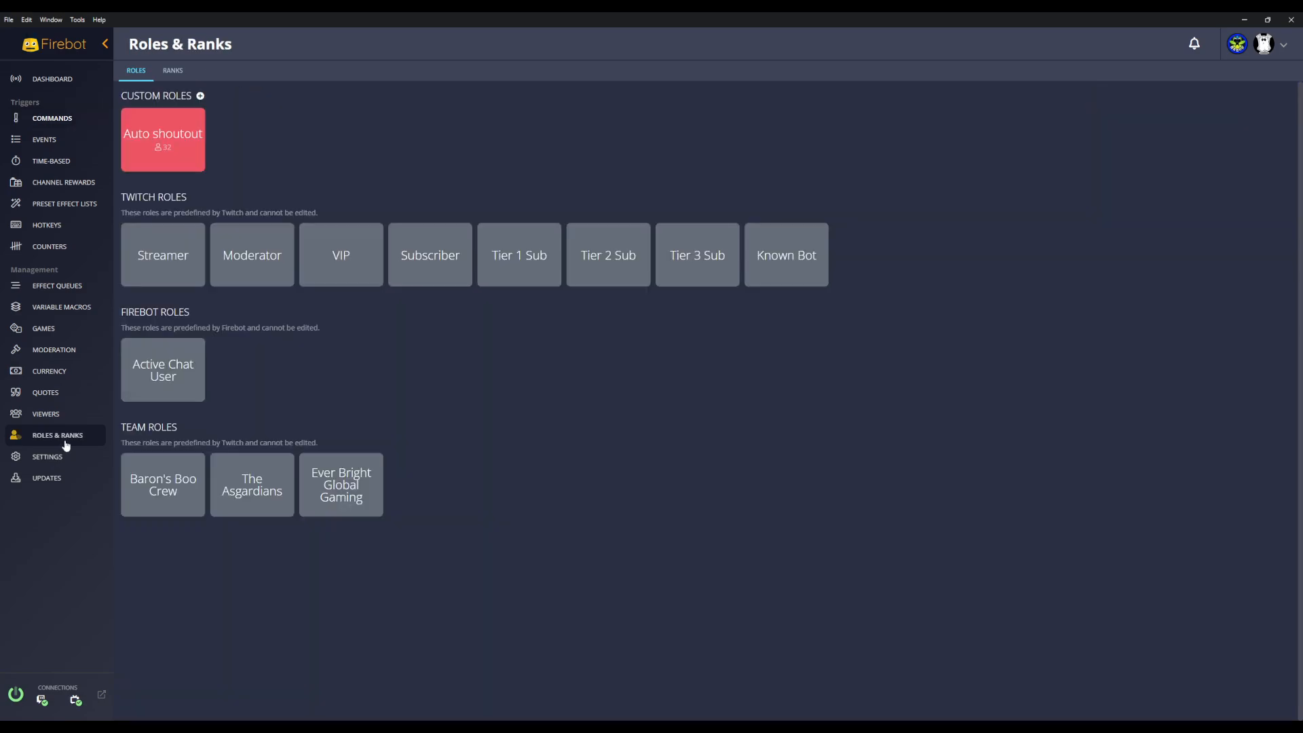
click(195, 116)
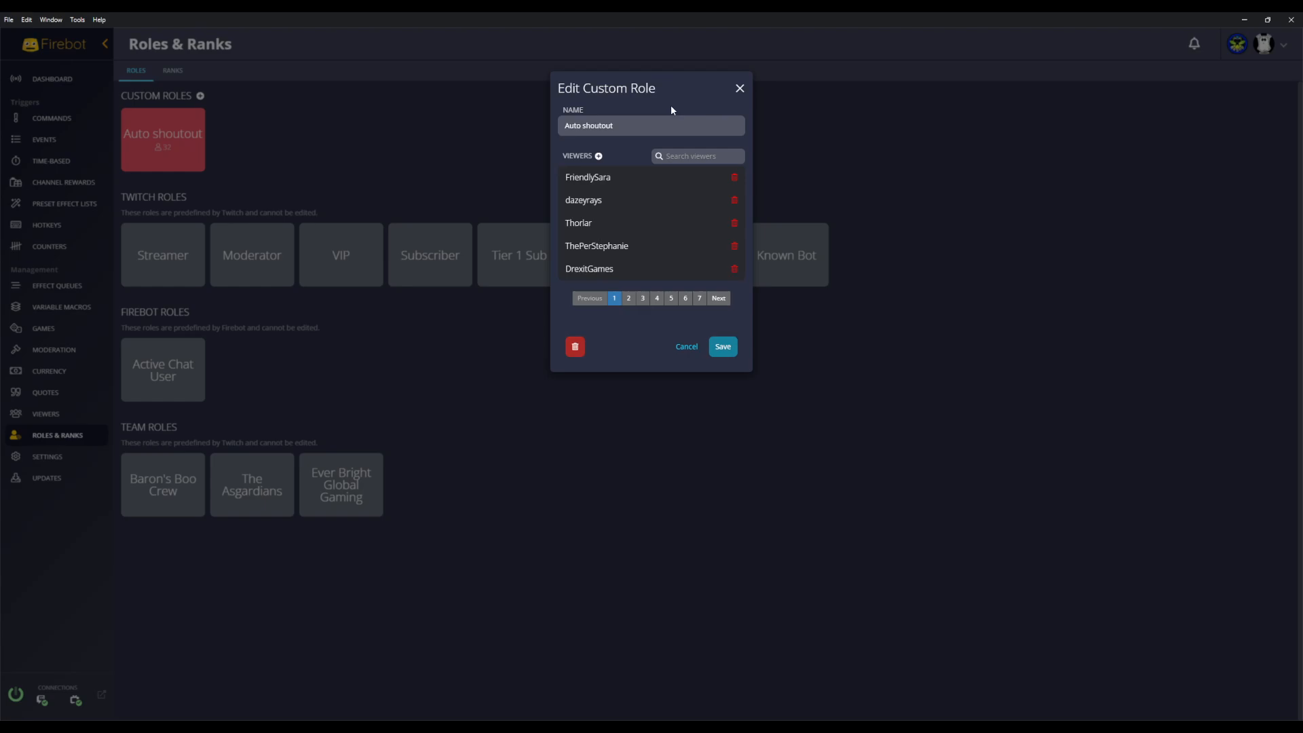
click(739, 89)
click(200, 95)
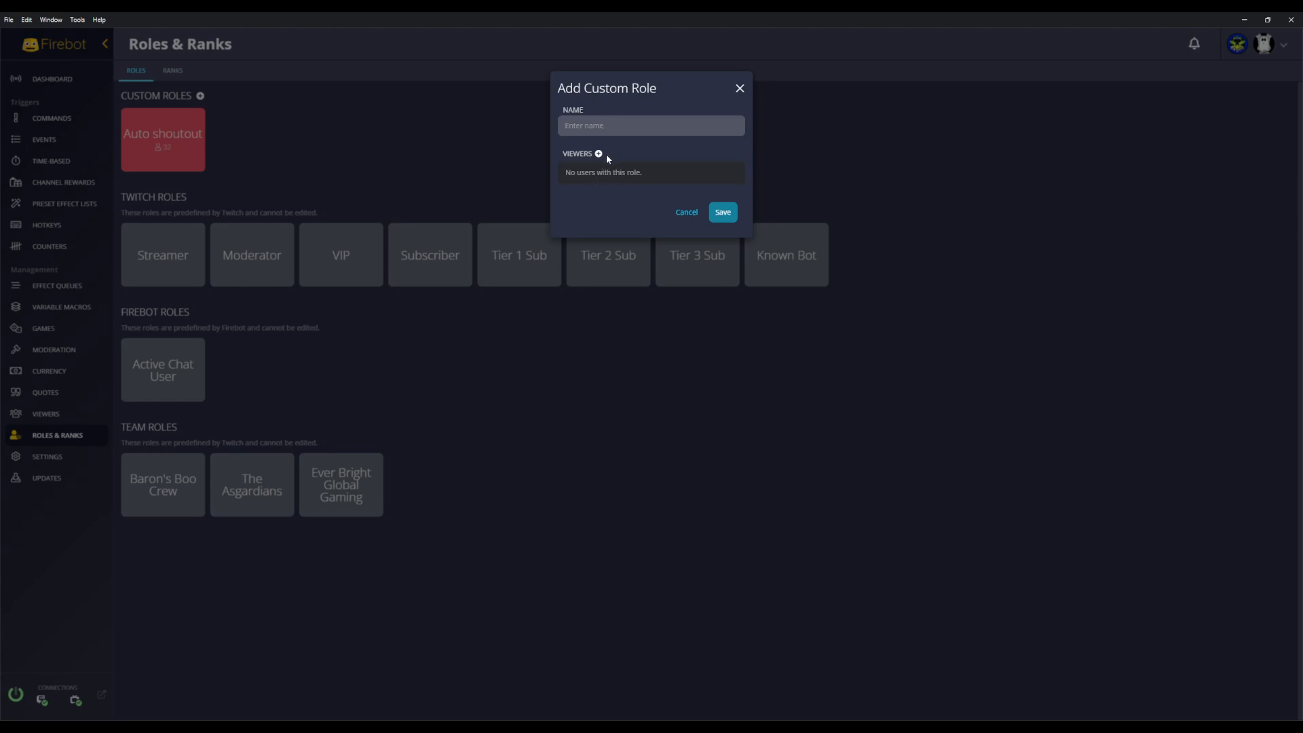
click(739, 89)
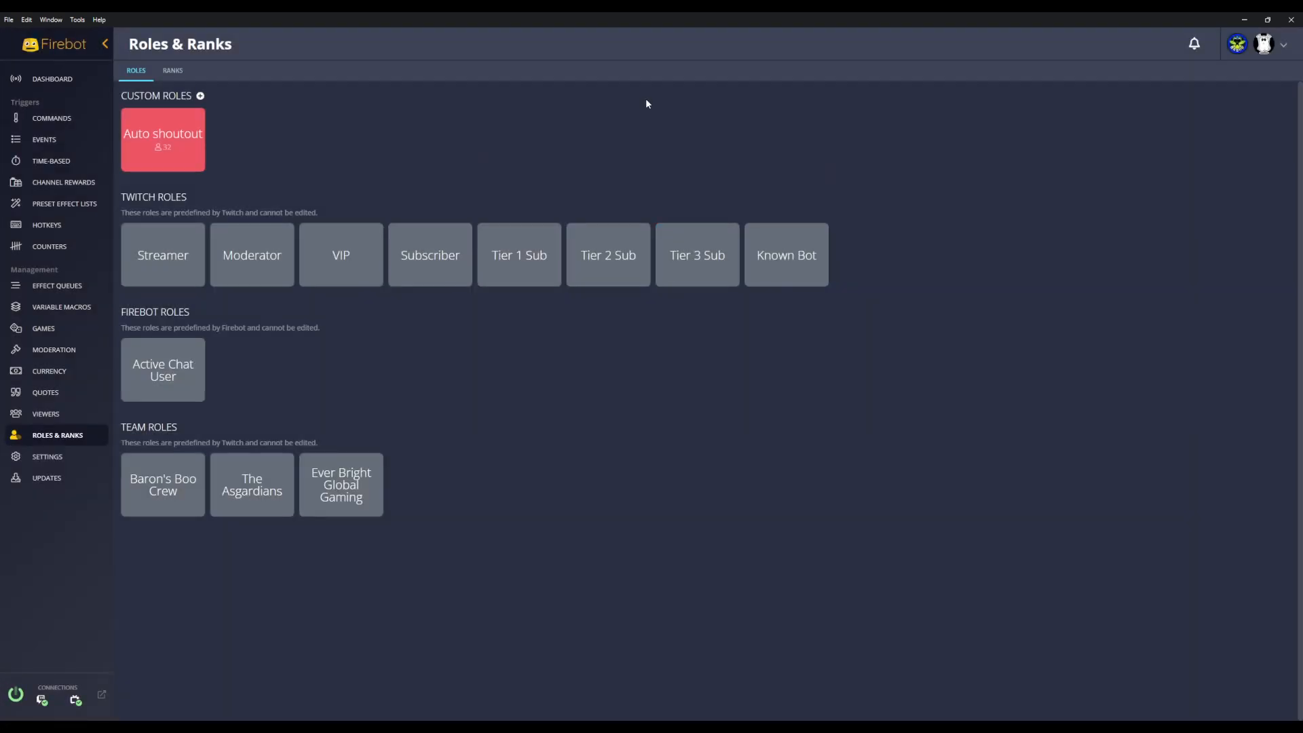
Try to add a viewer to the Auto shoutout custom role by searching for a Twitch username, and save the role
click(195, 116)
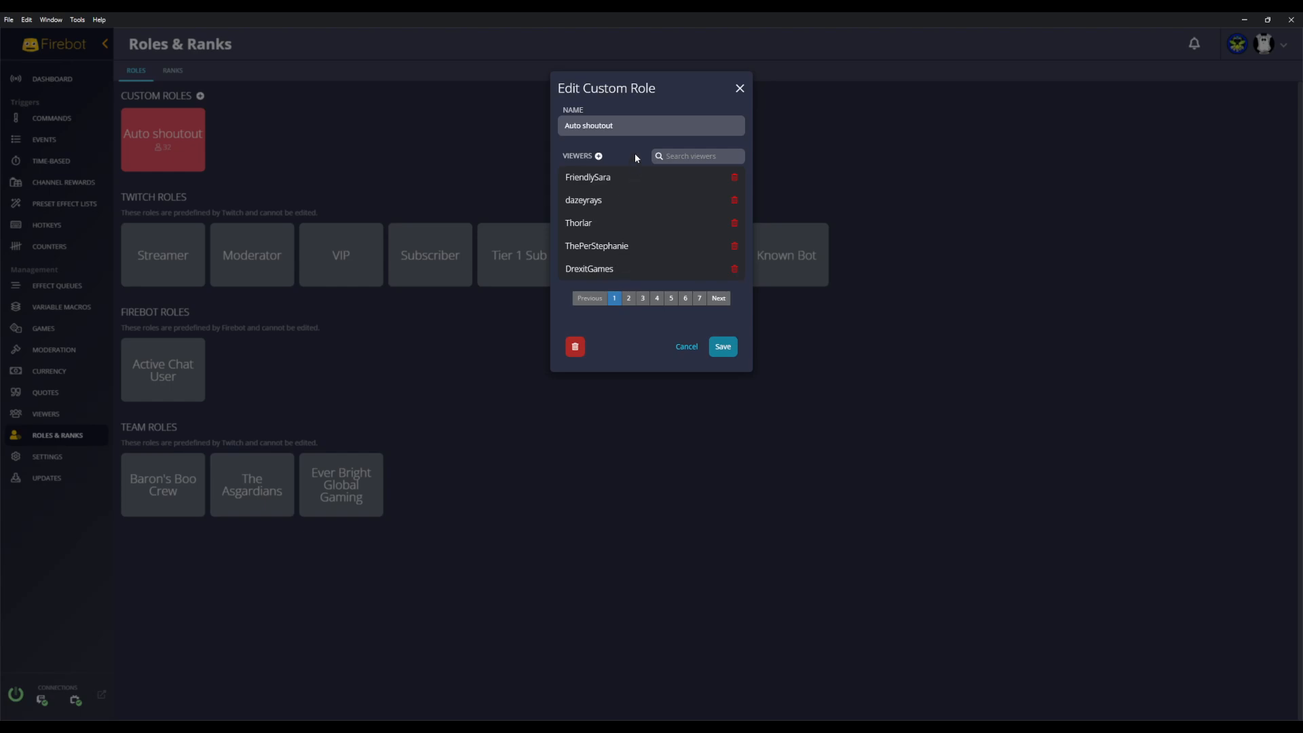
click(598, 157)
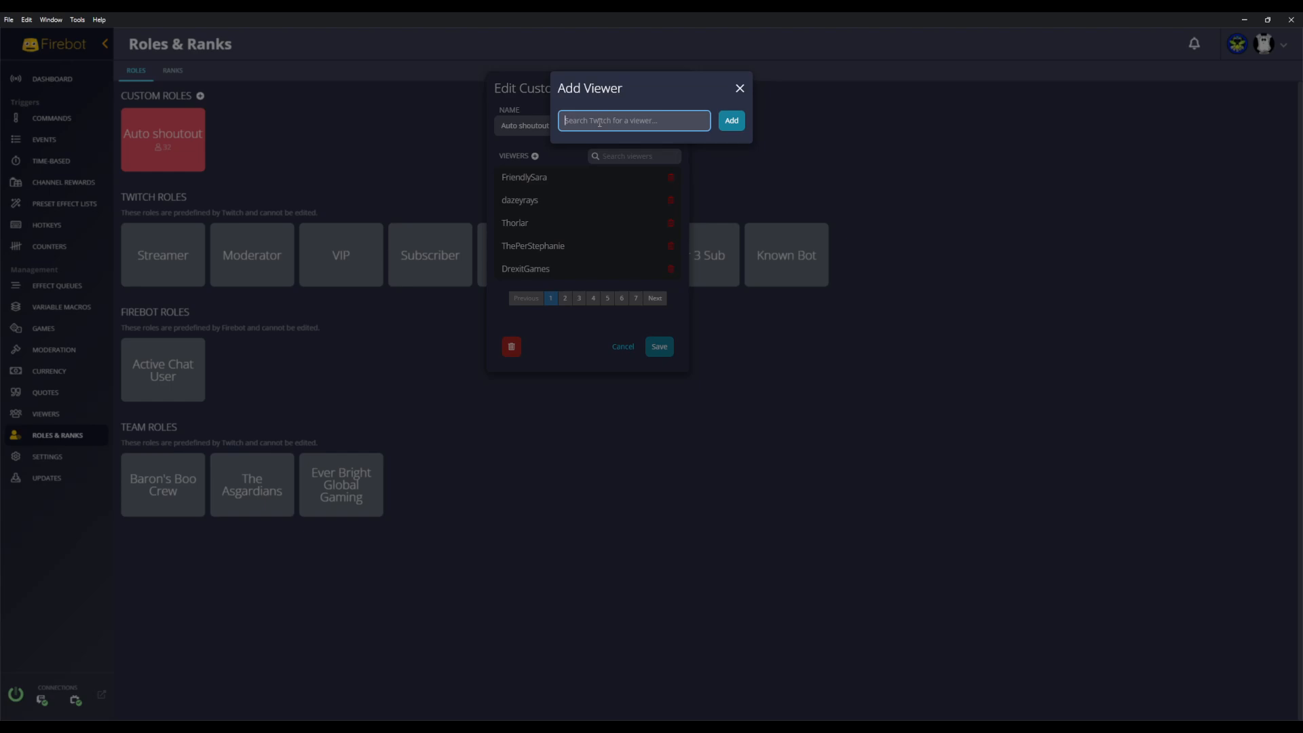
text(ninja)
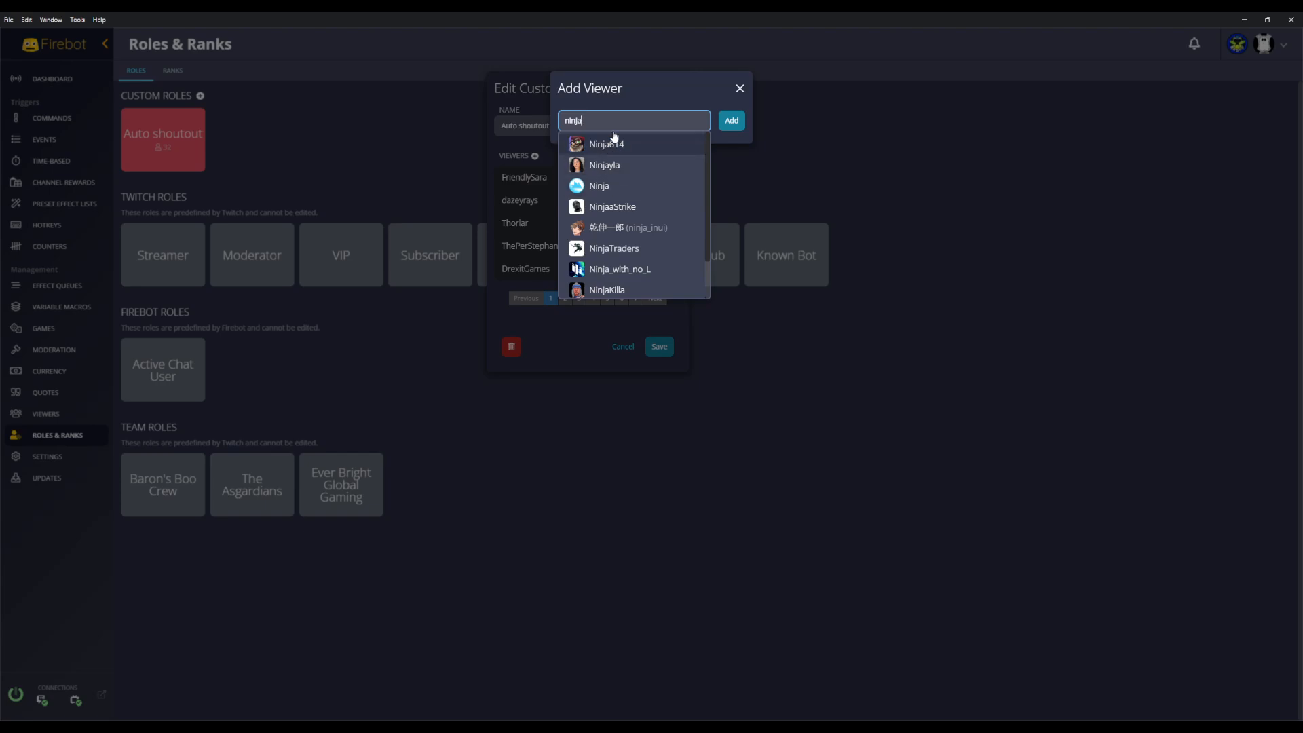
drag(613, 127, 555, 124)
key(BackSpace)
text(pandora_vaude)
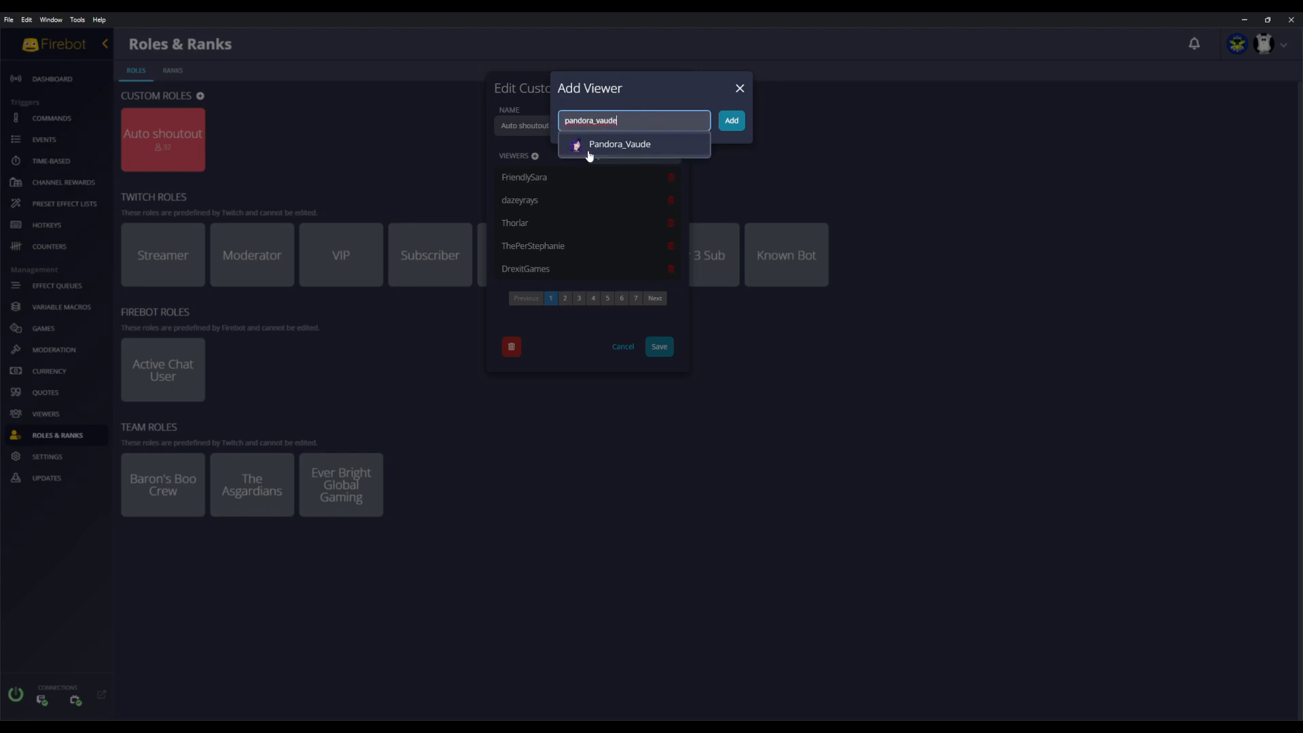
click(601, 145)
click(729, 122)
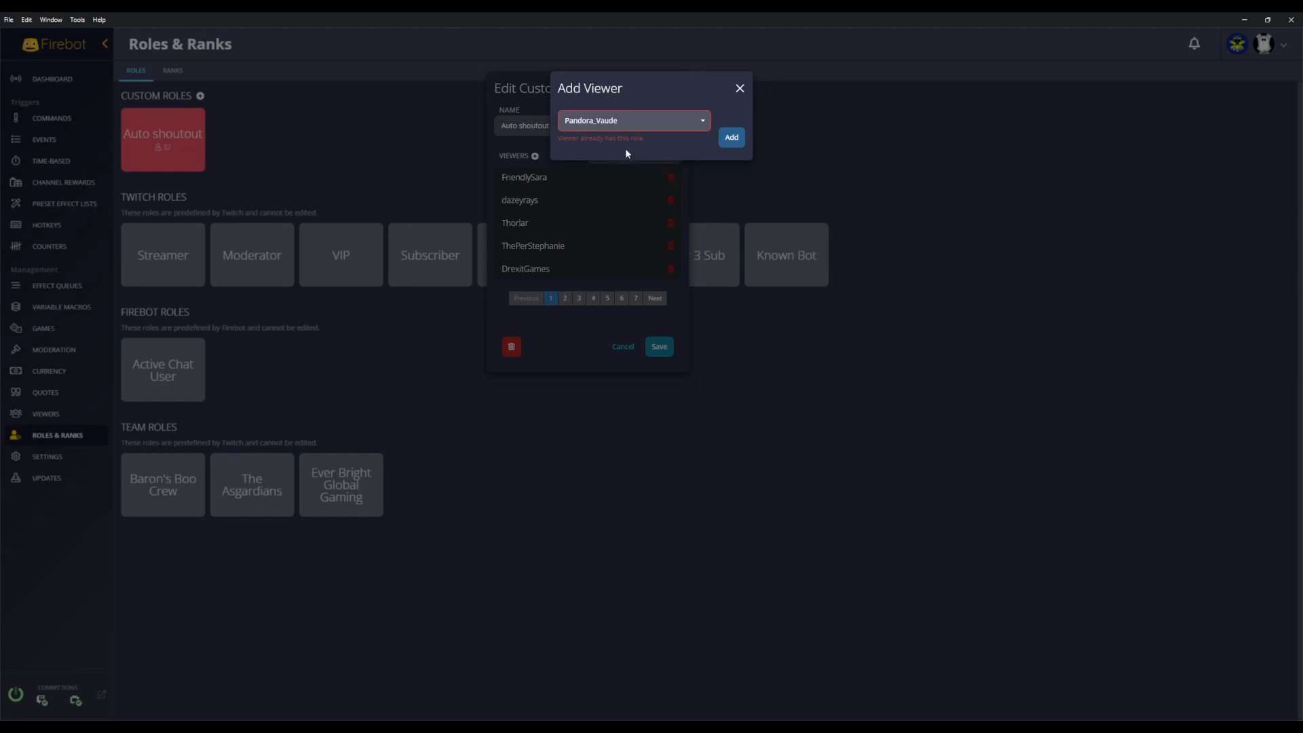
click(739, 89)
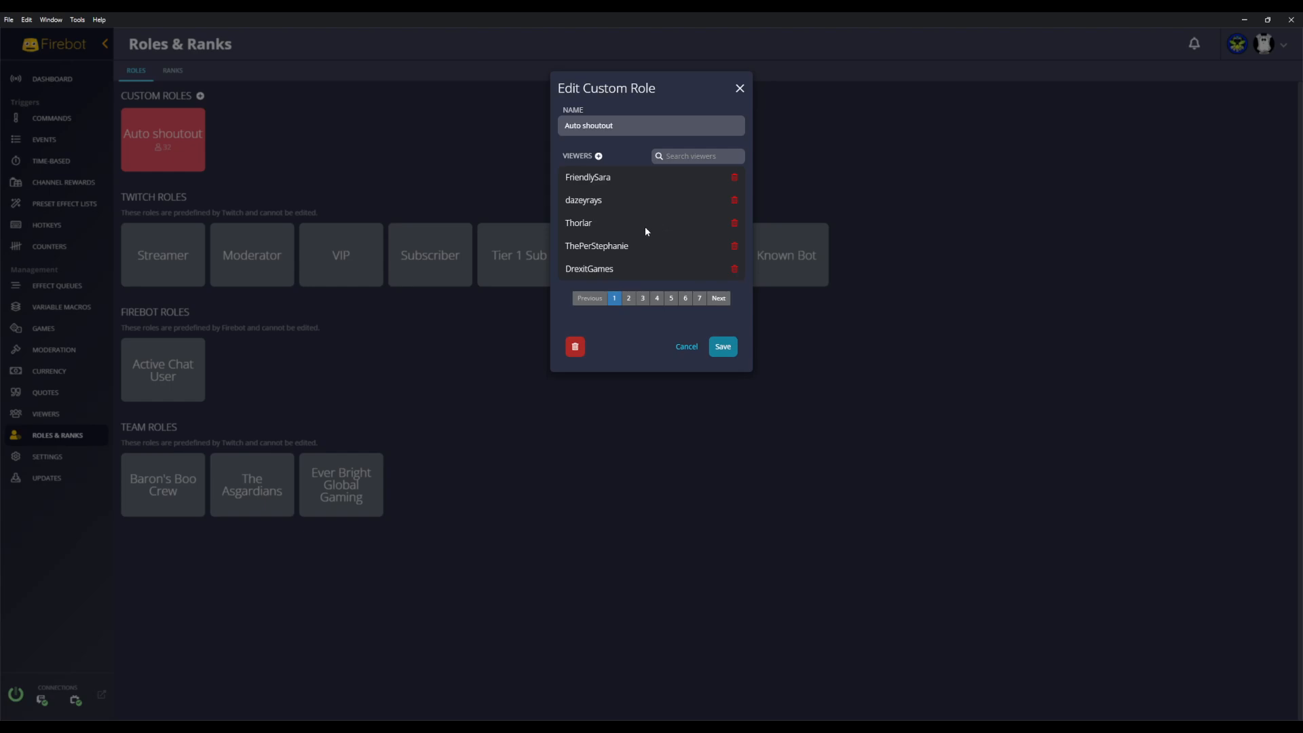
click(723, 347)
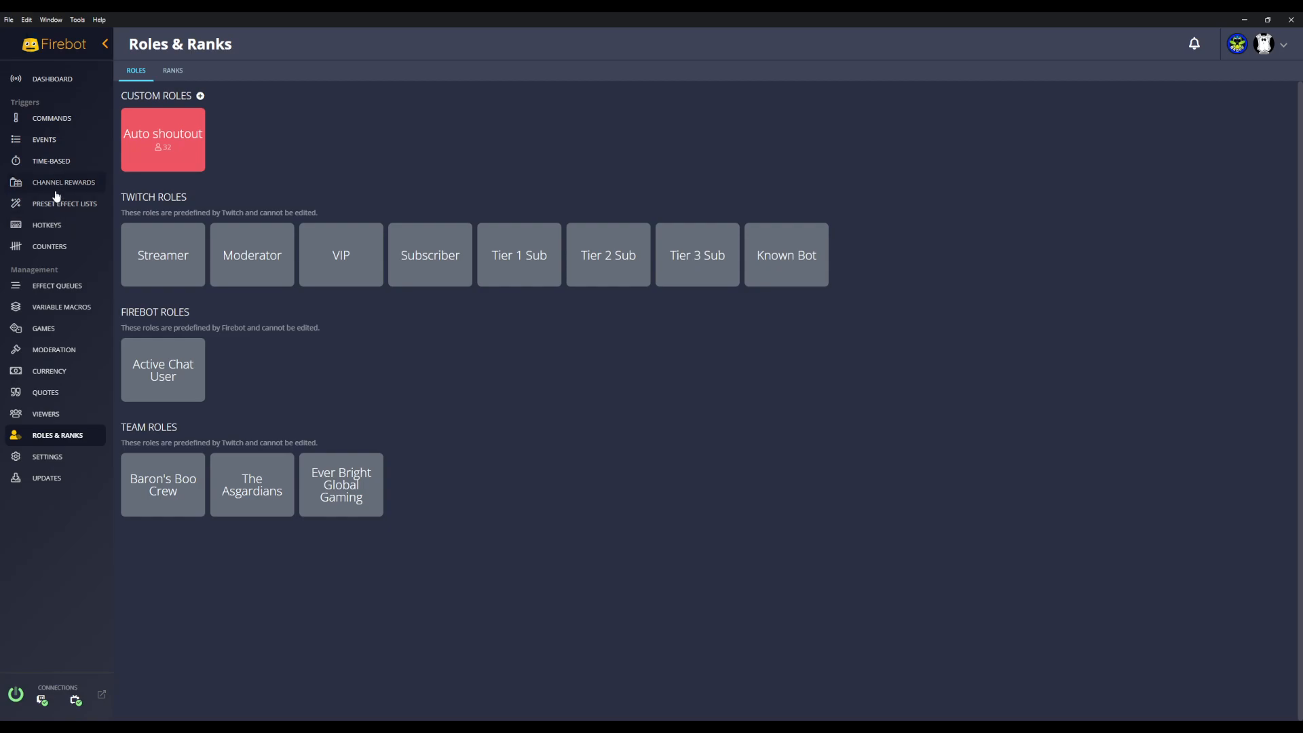
In Events, search the triggers available for a new event for "auto" and "shoutou", and discard the new event
click(57, 144)
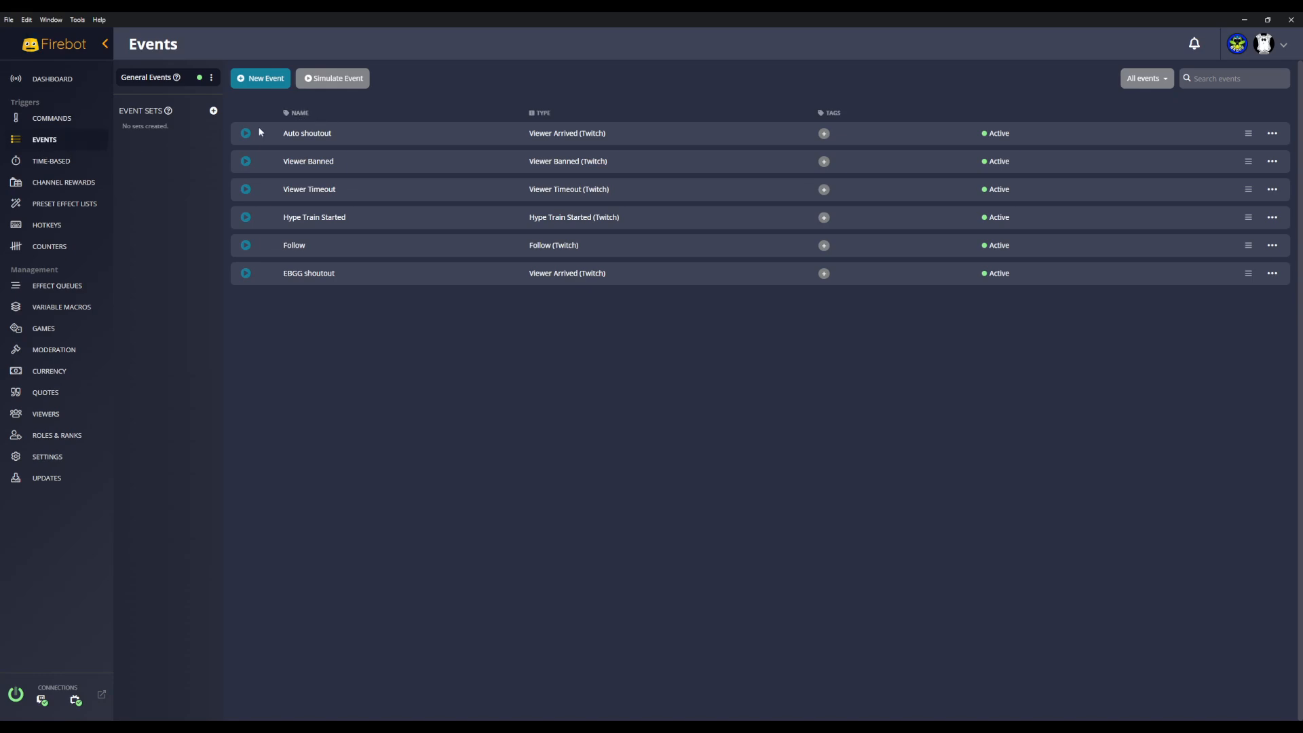
click(275, 86)
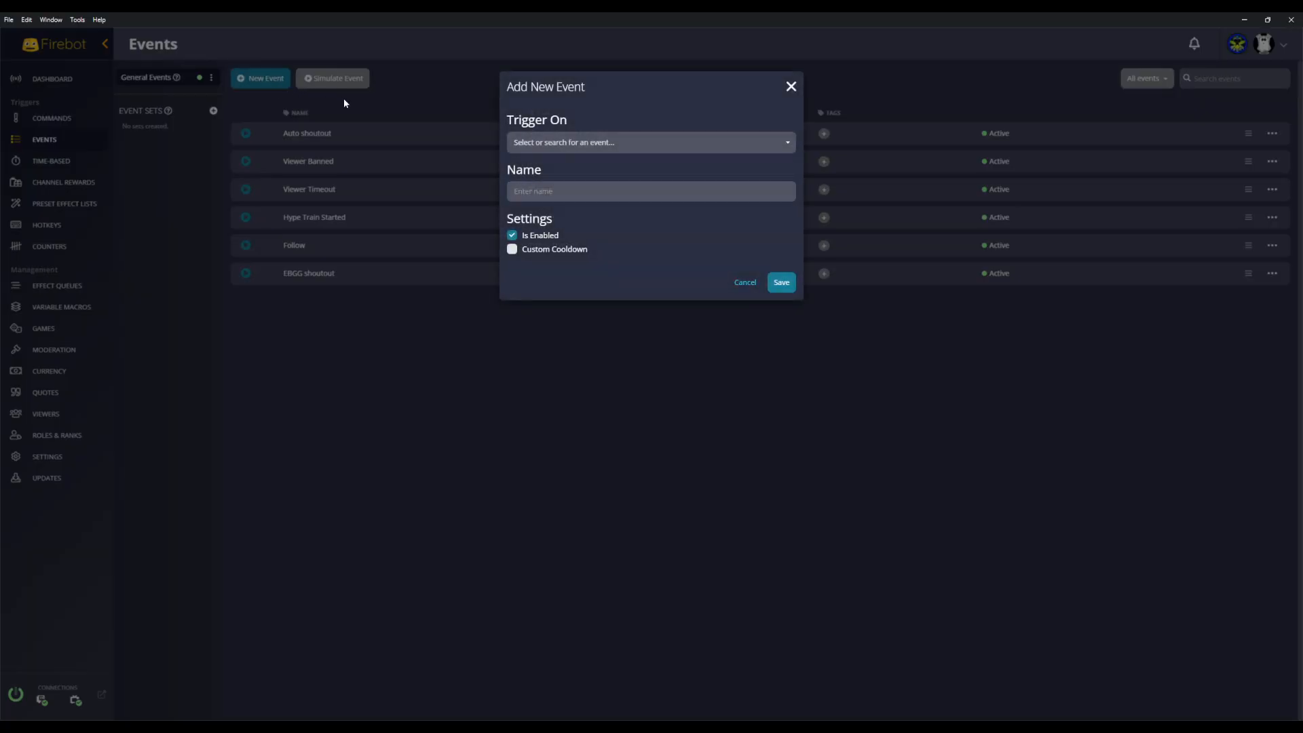
click(593, 146)
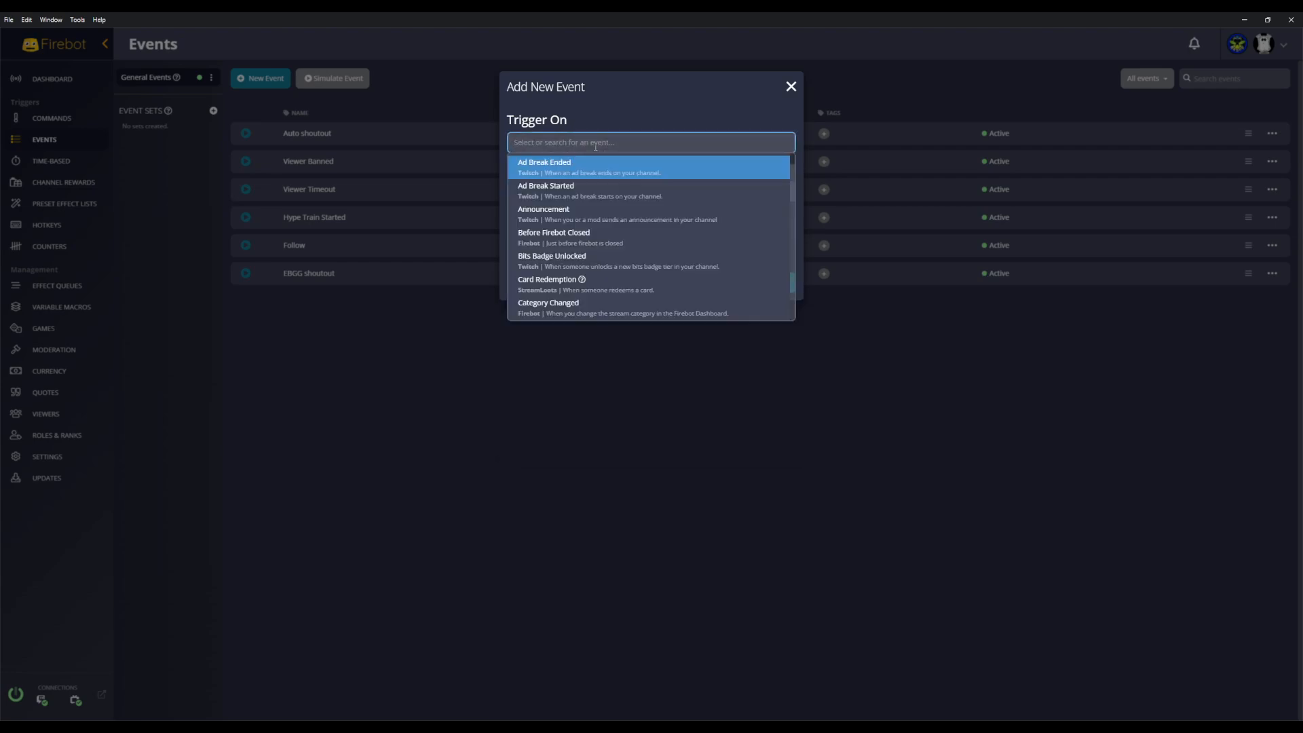
text(auto)
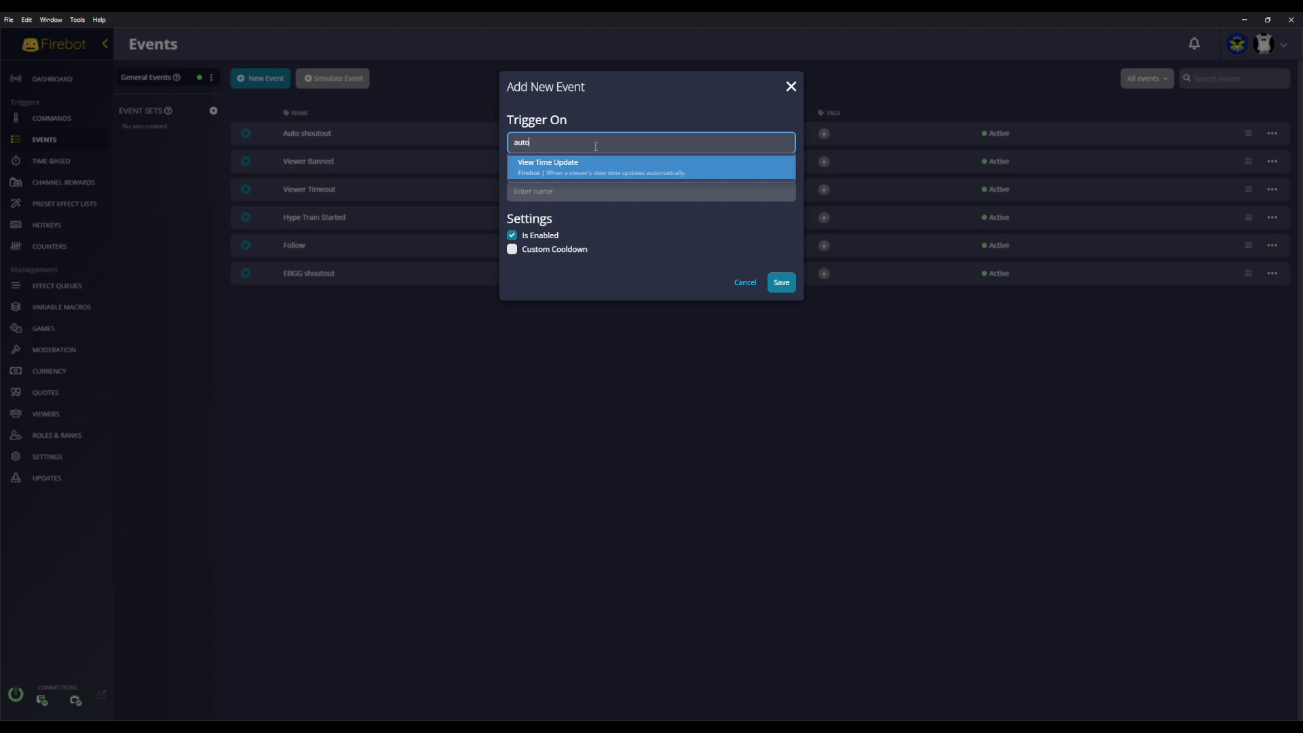
key(BackSpace)
key(BackSpace)
key(BackSpace)
key(BackSpace)
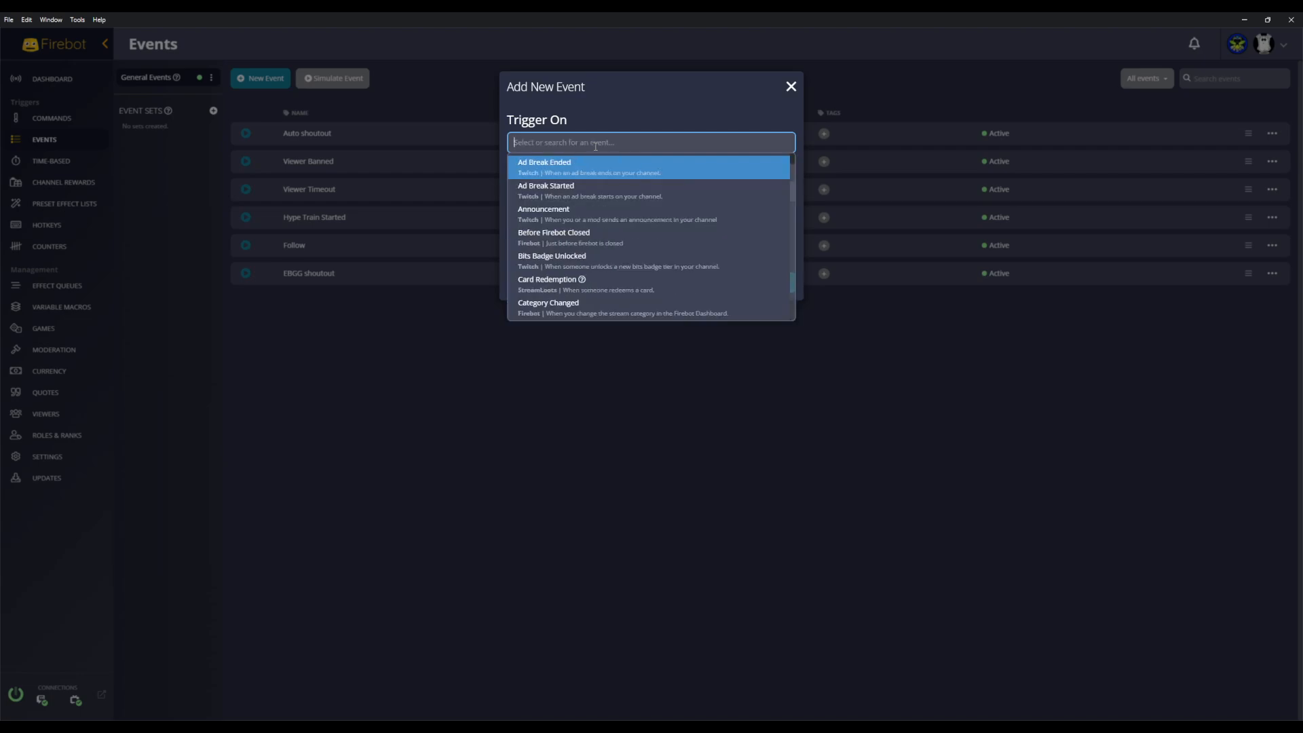
text(shoutou)
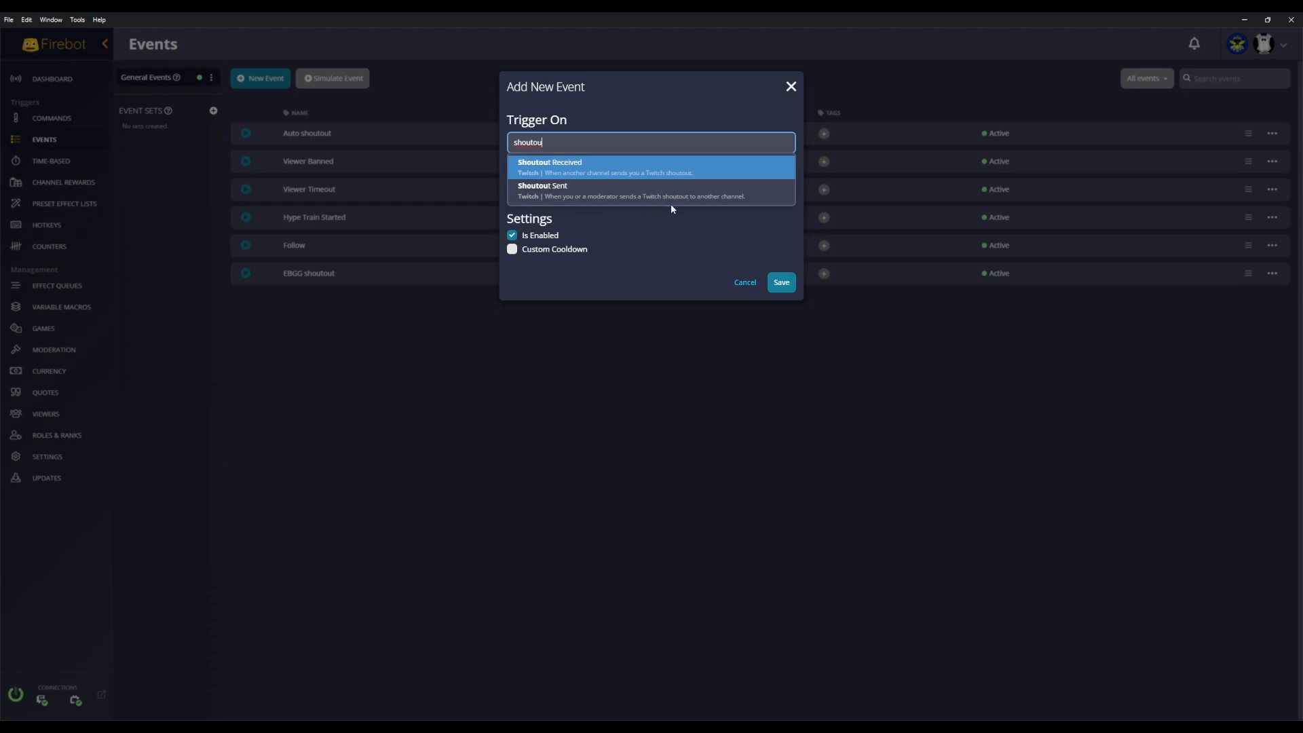
click(701, 237)
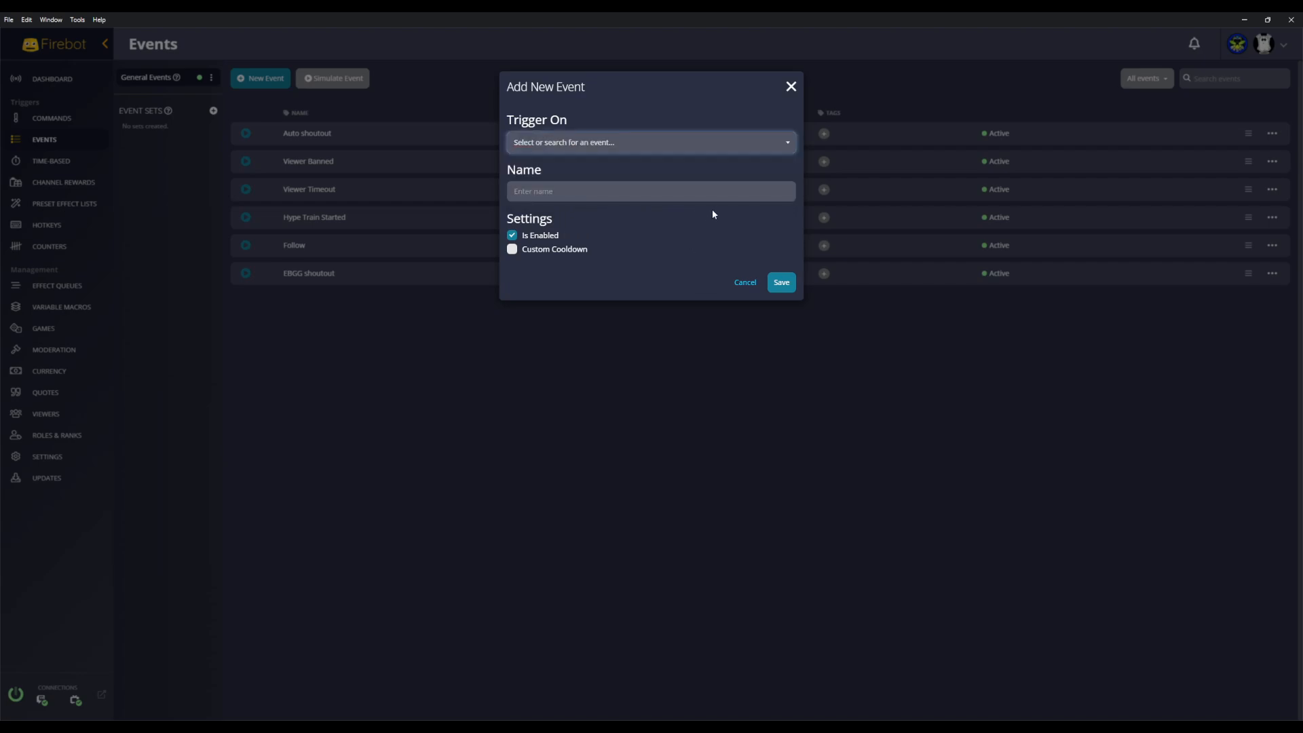
click(791, 88)
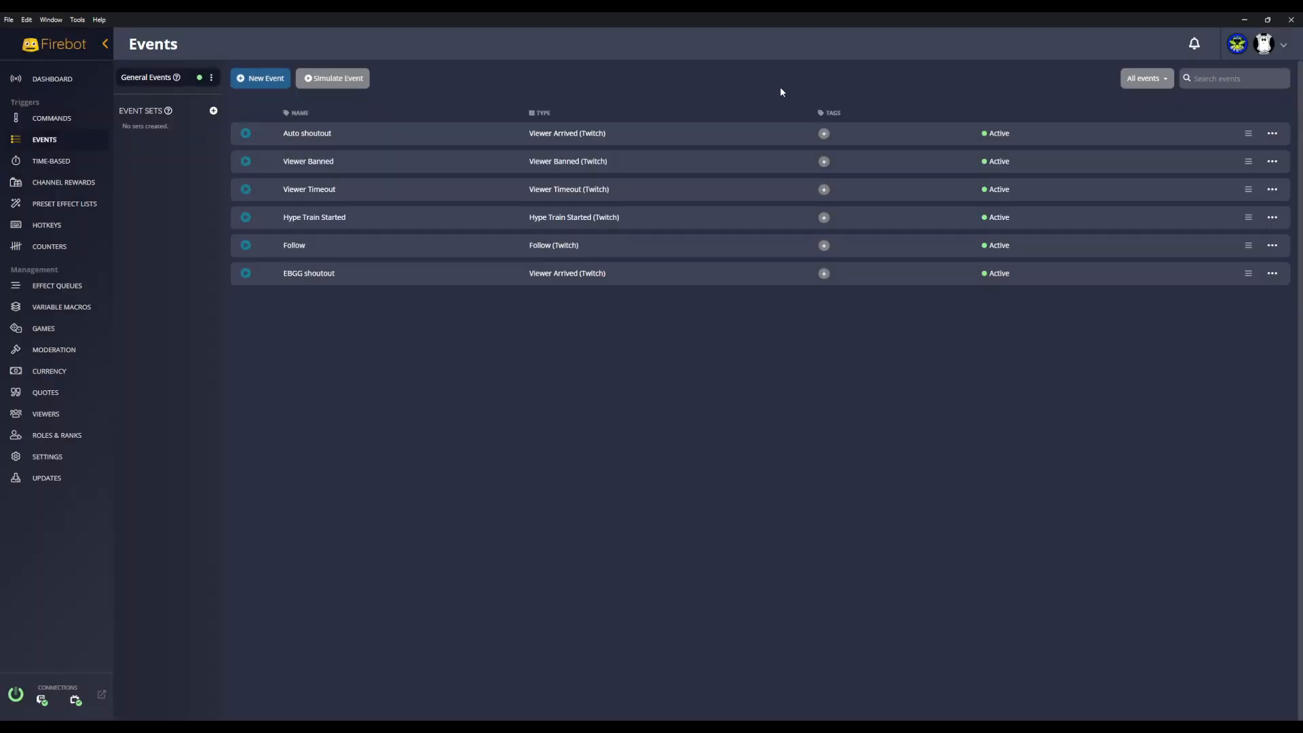
Open the Auto shoutout event for editing and search its trigger options for "viewer", keeping Viewer Arrived (Twitch)
click(1271, 133)
click(1204, 143)
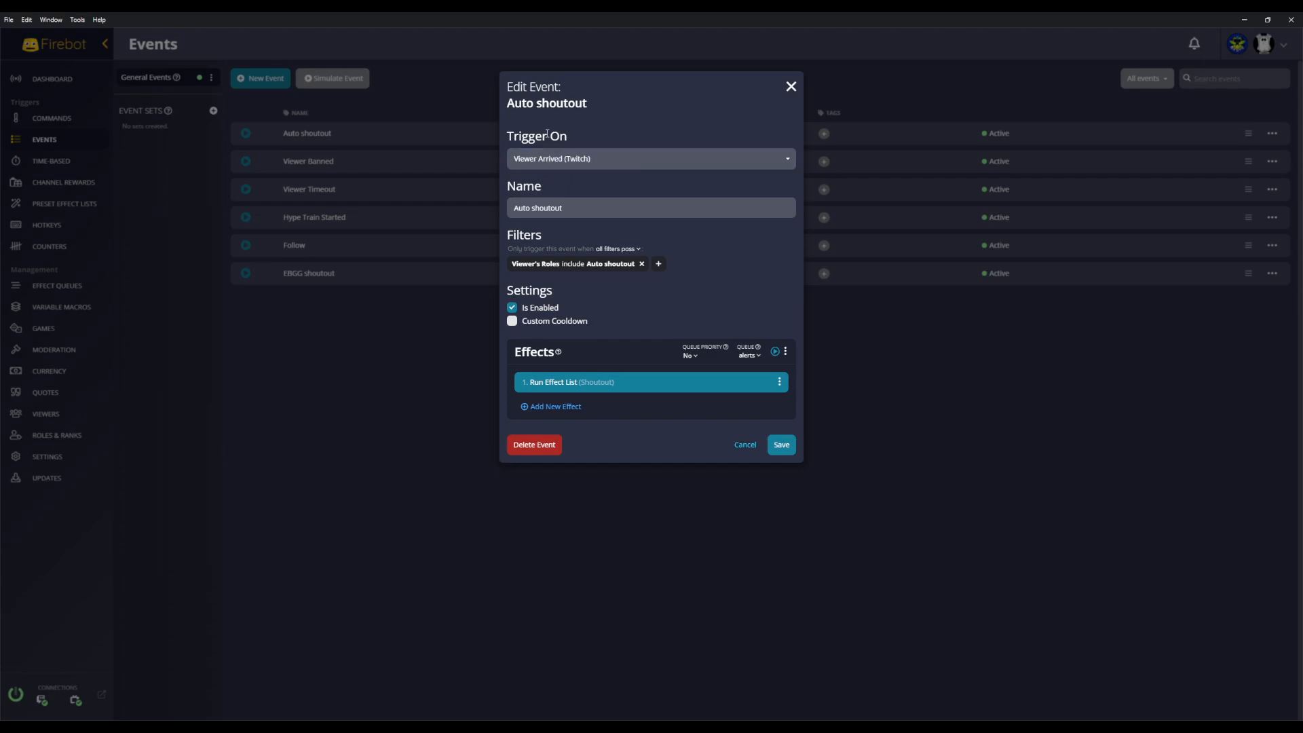
click(574, 160)
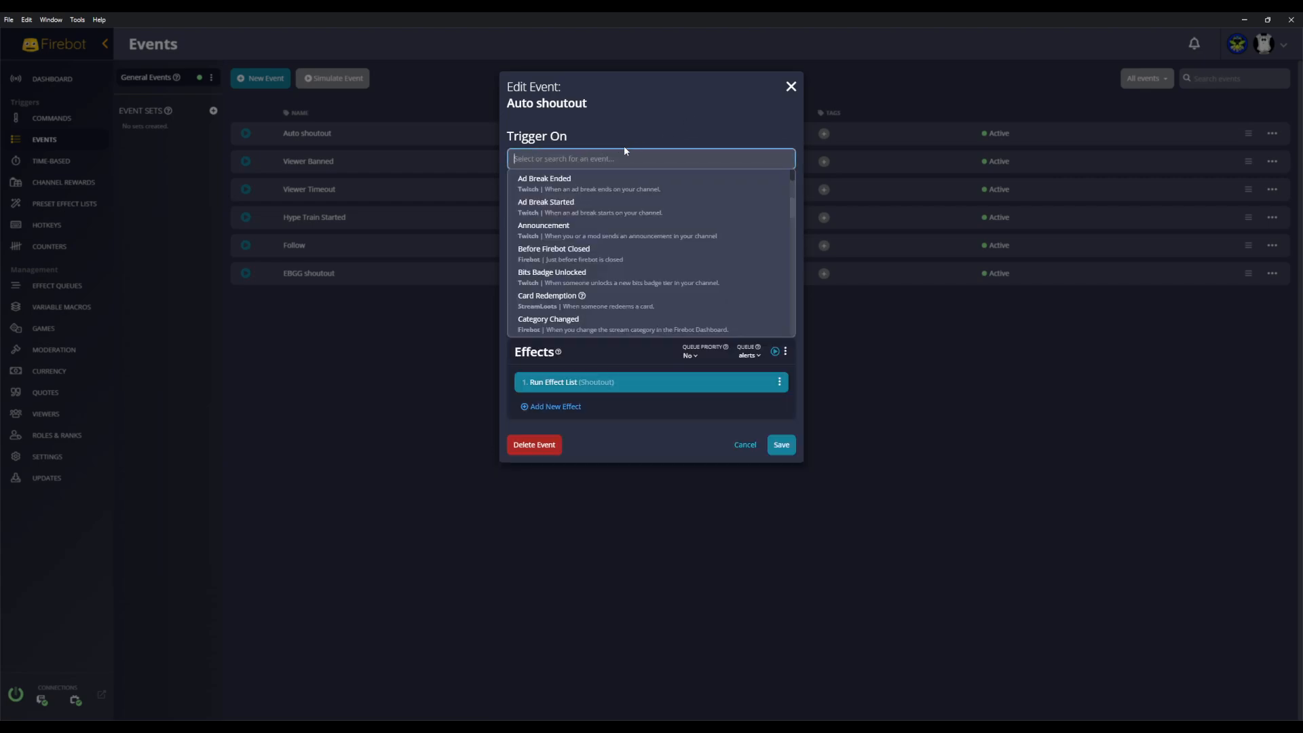
text(viewer)
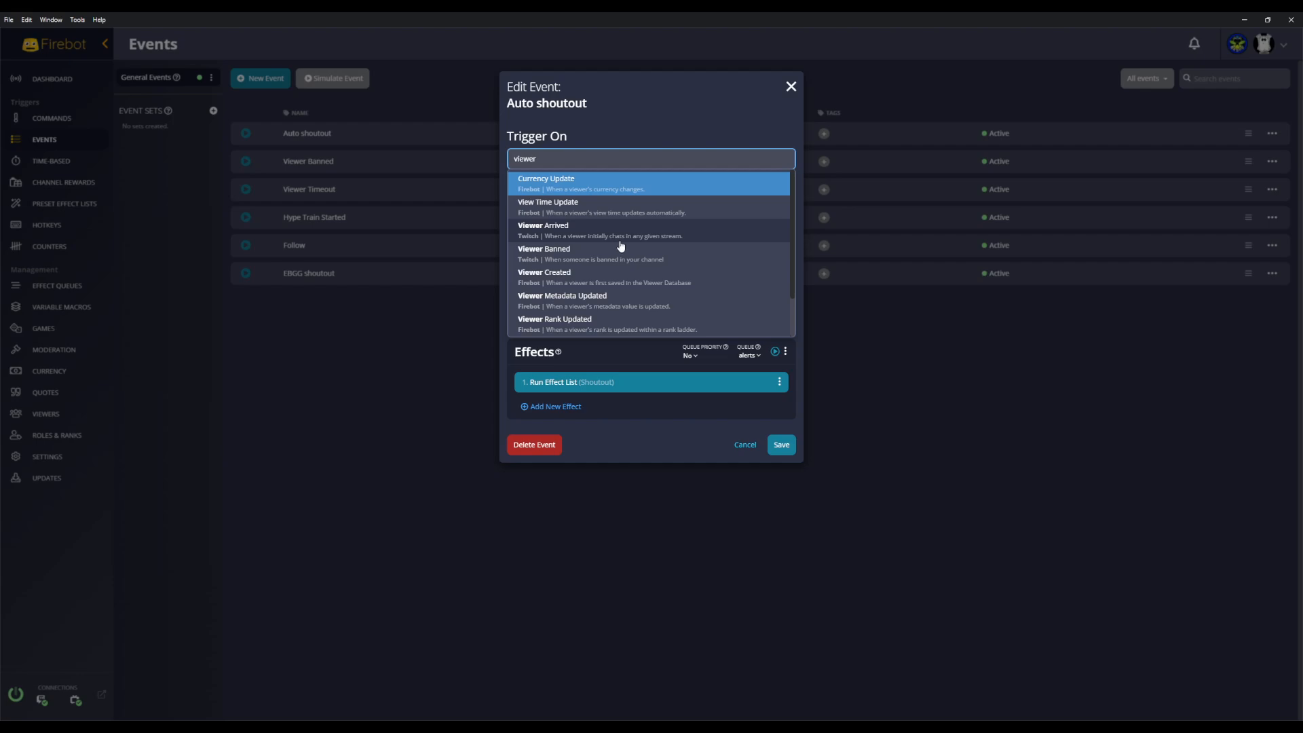
click(691, 95)
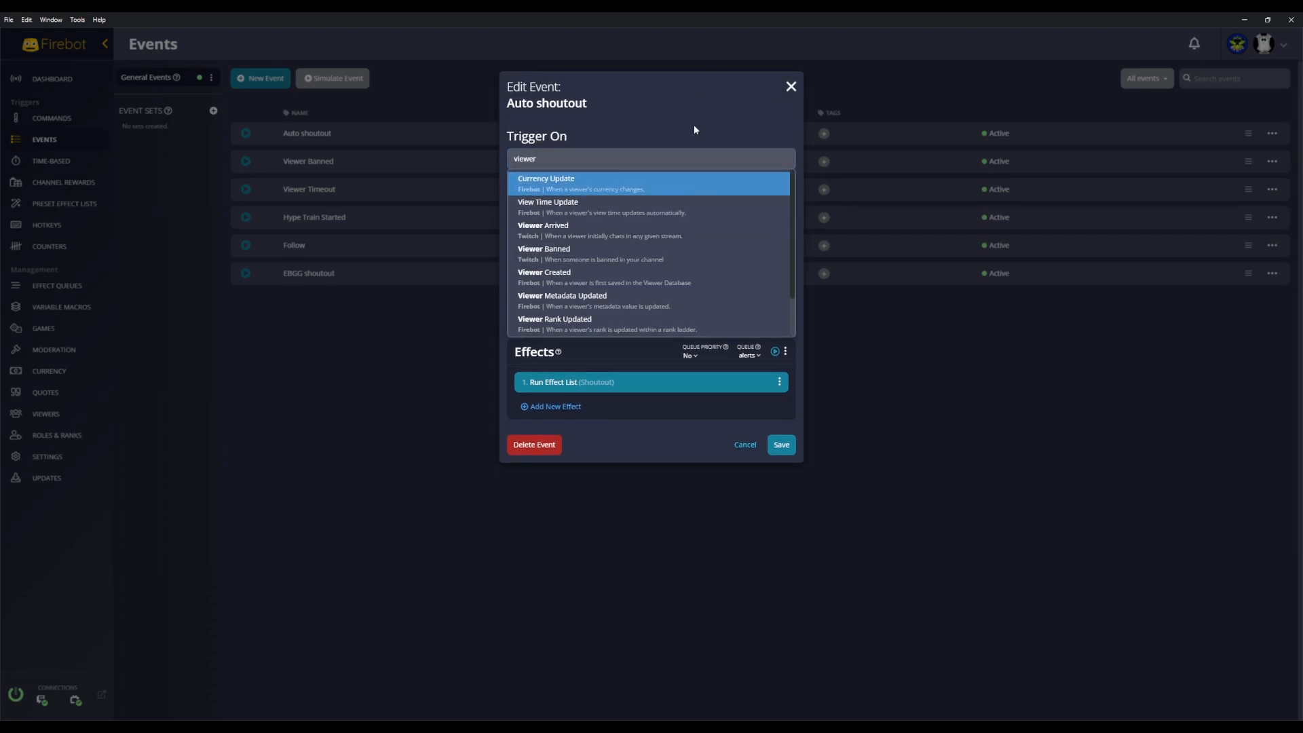
click(656, 445)
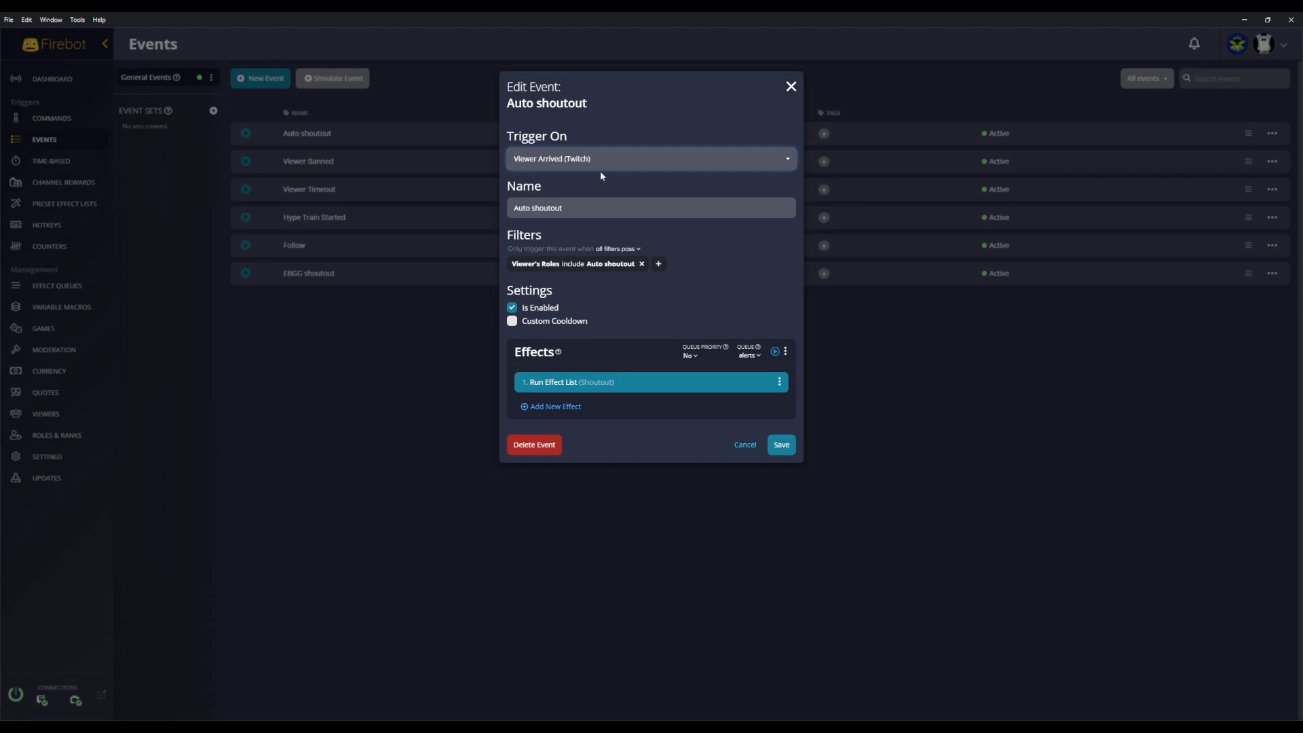
Examine the Auto shoutout event's name, filter matching modes and available filter types, discarding the new filter
click(599, 207)
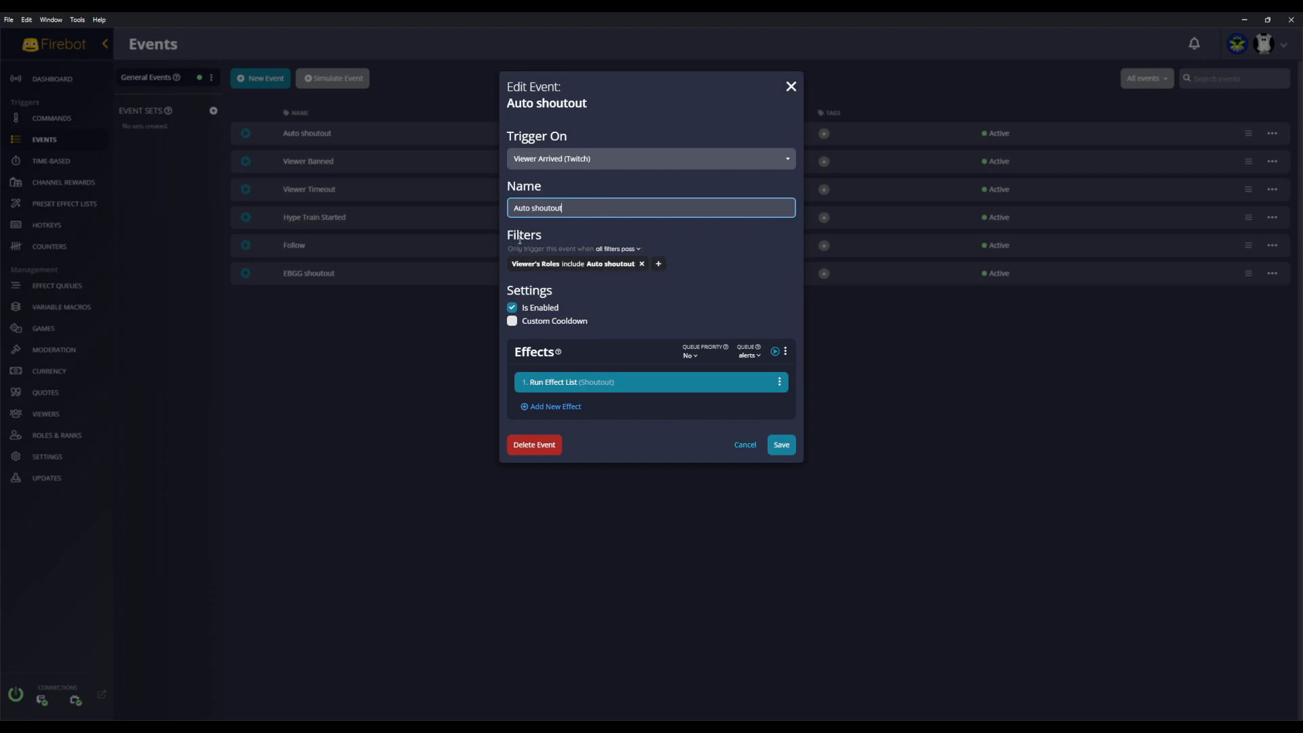
click(638, 250)
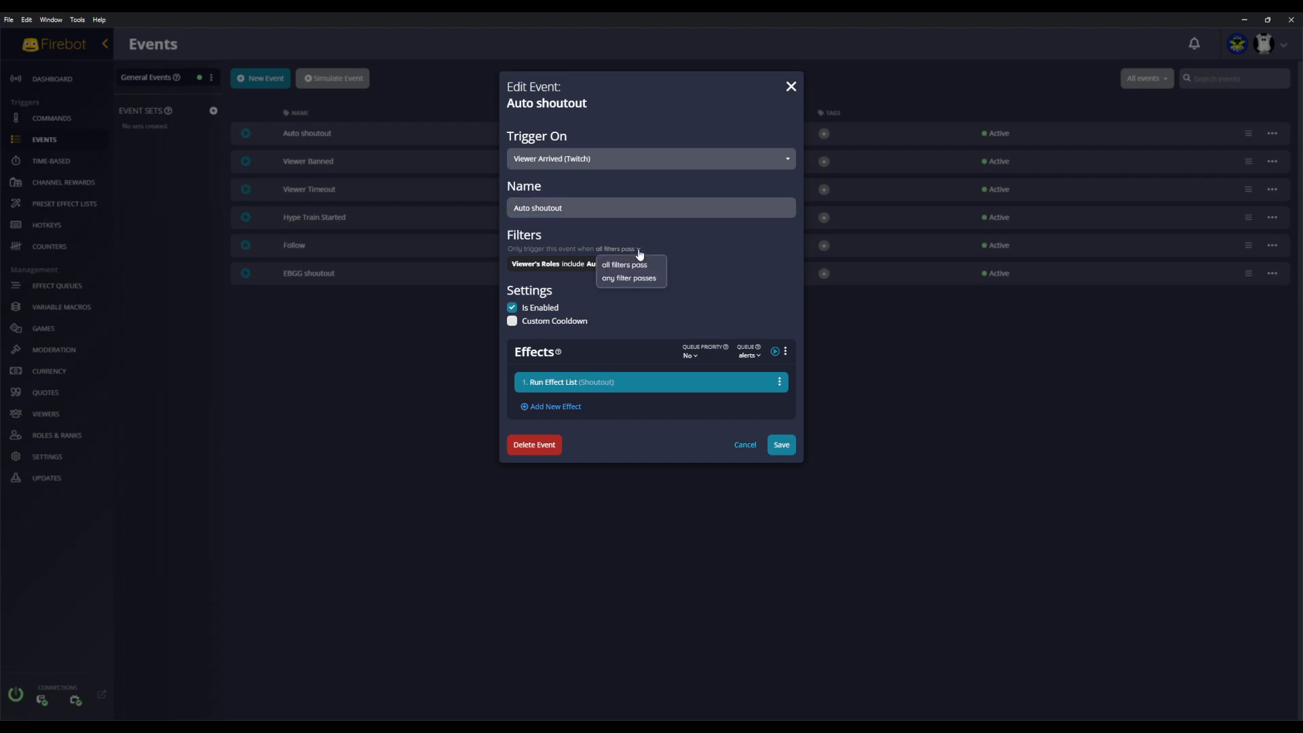
click(656, 235)
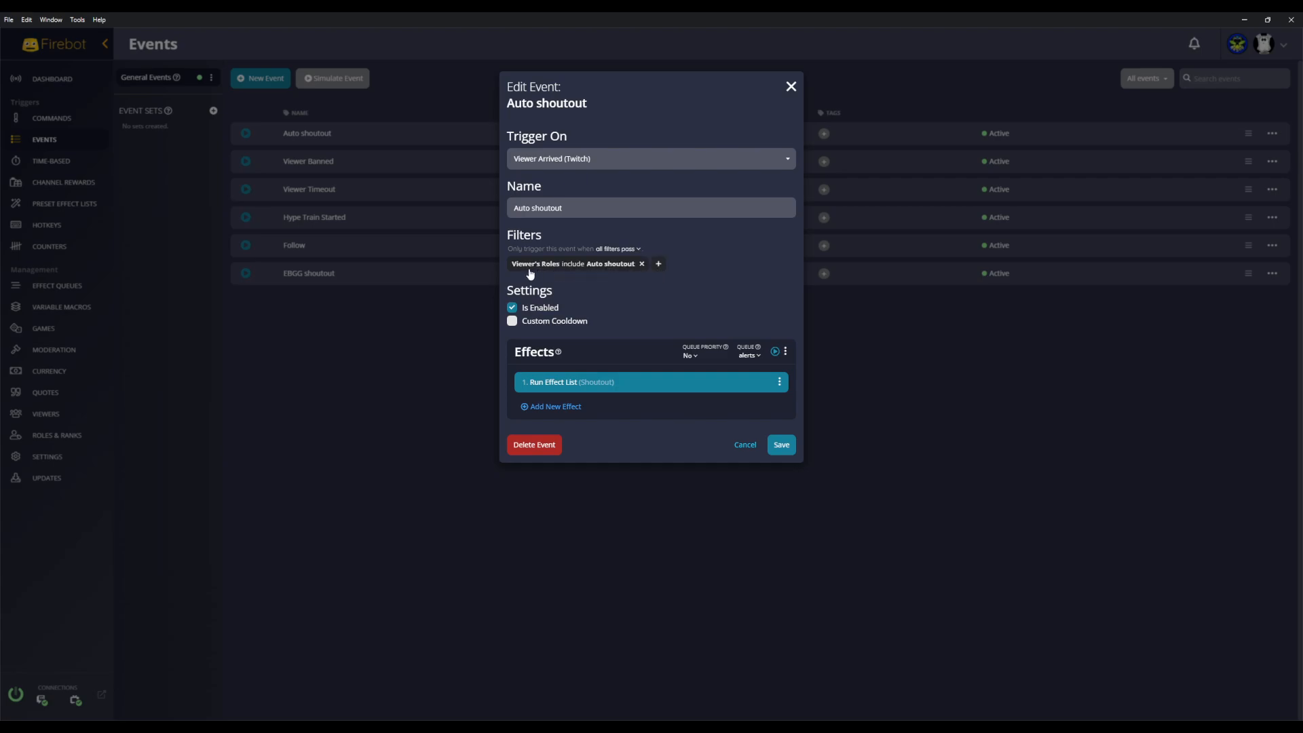
click(658, 265)
click(586, 117)
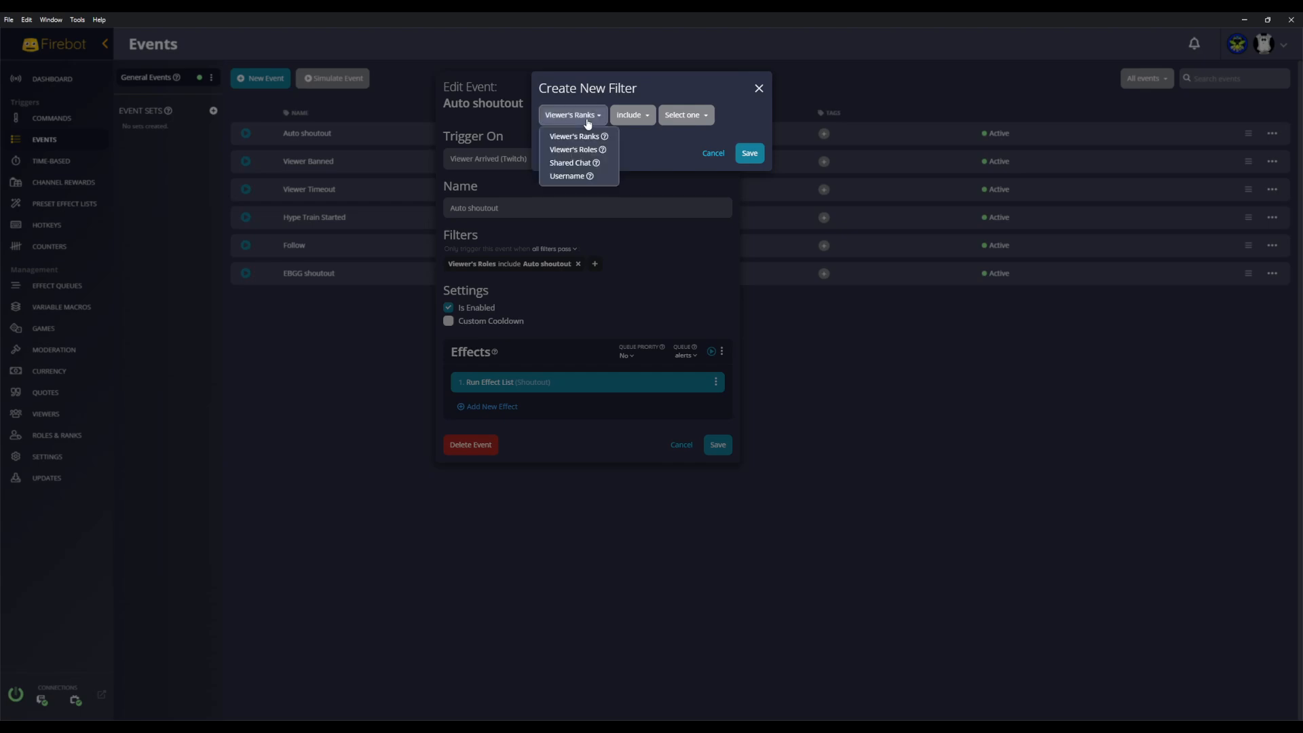
click(658, 141)
click(683, 117)
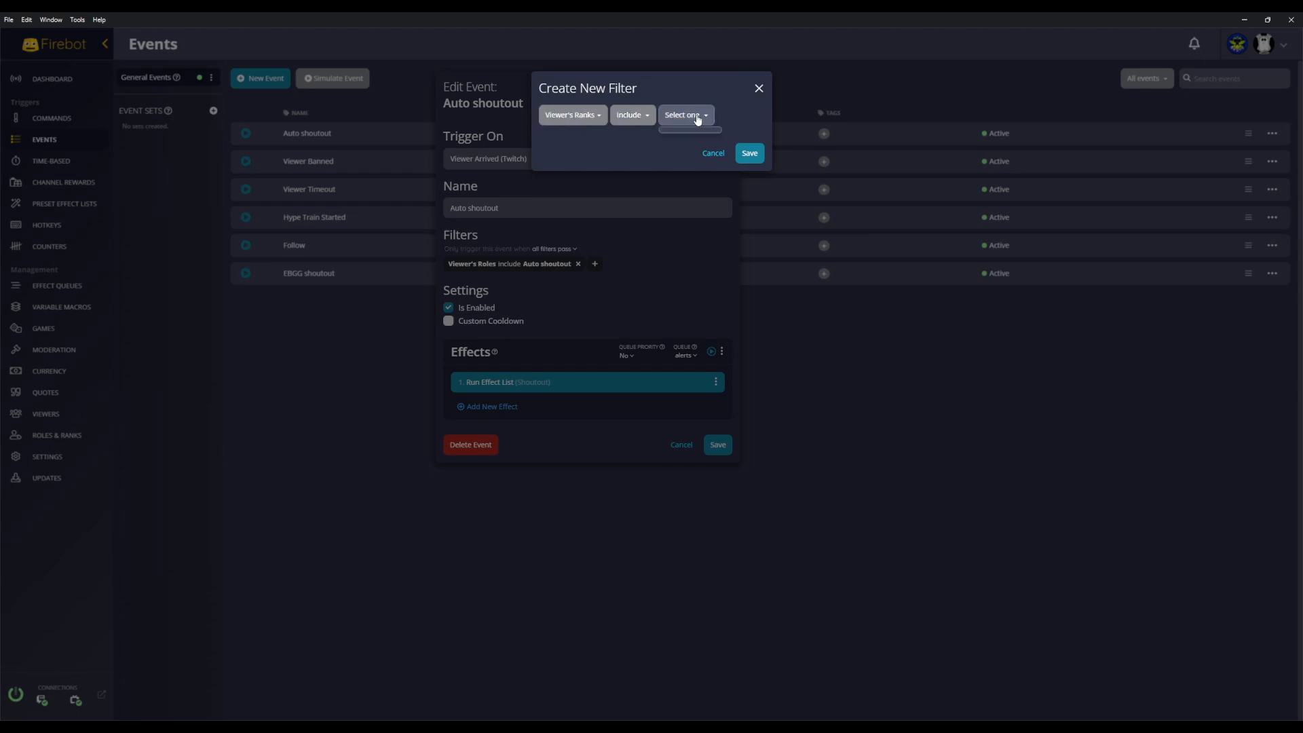
click(758, 98)
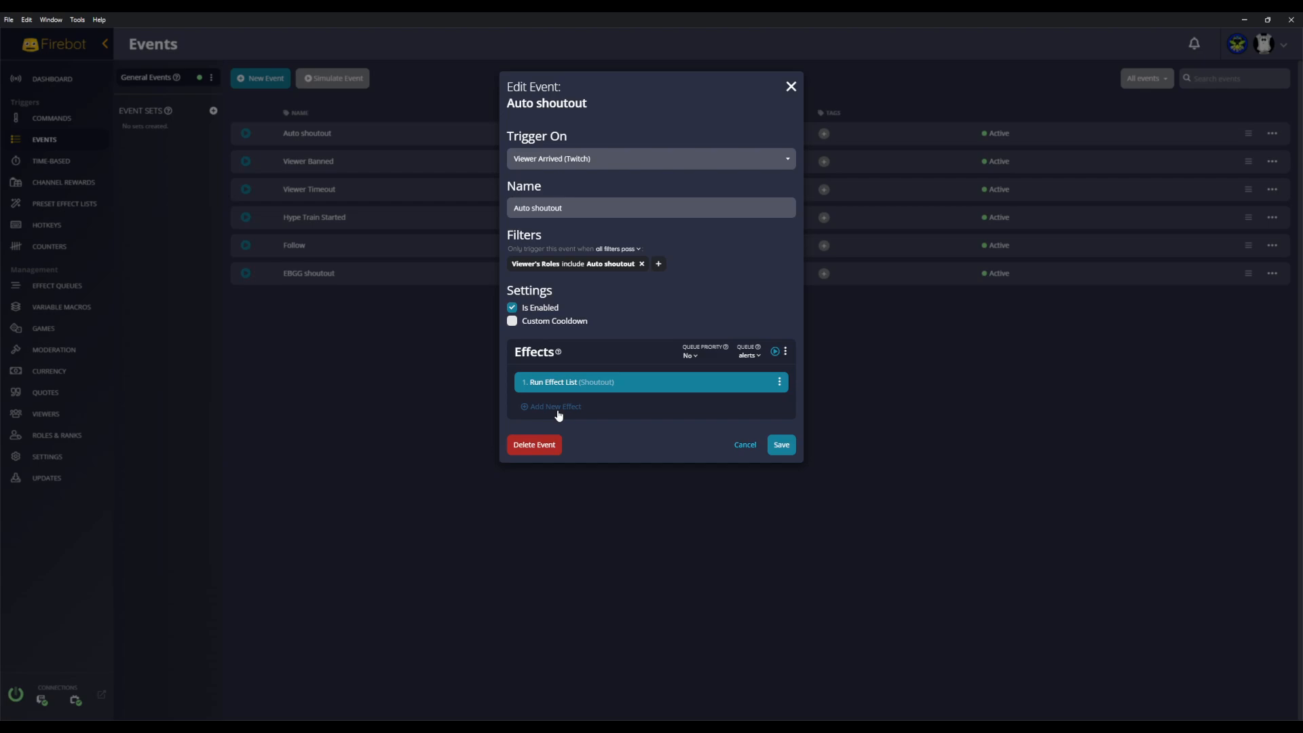
Review the event's Run Effect List effect with the Shoutout list and $user argument, and save both the effect and the event
click(780, 384)
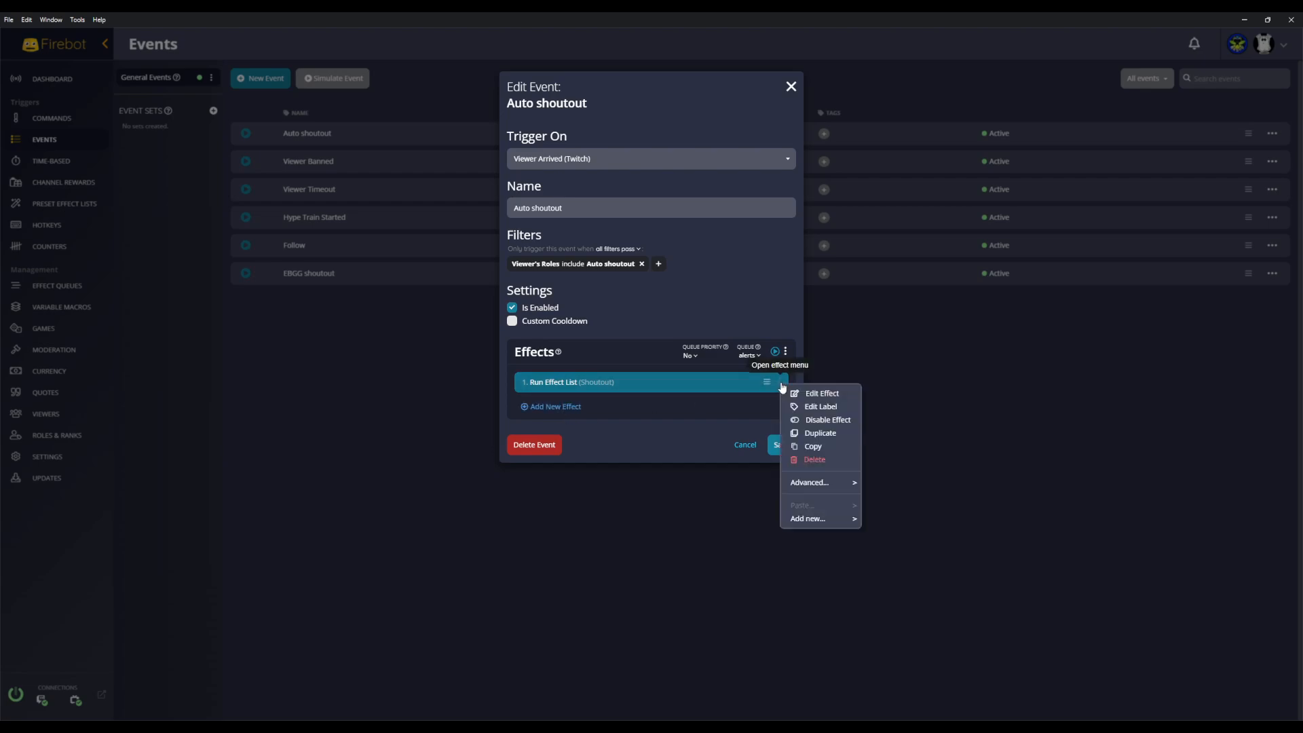
click(814, 393)
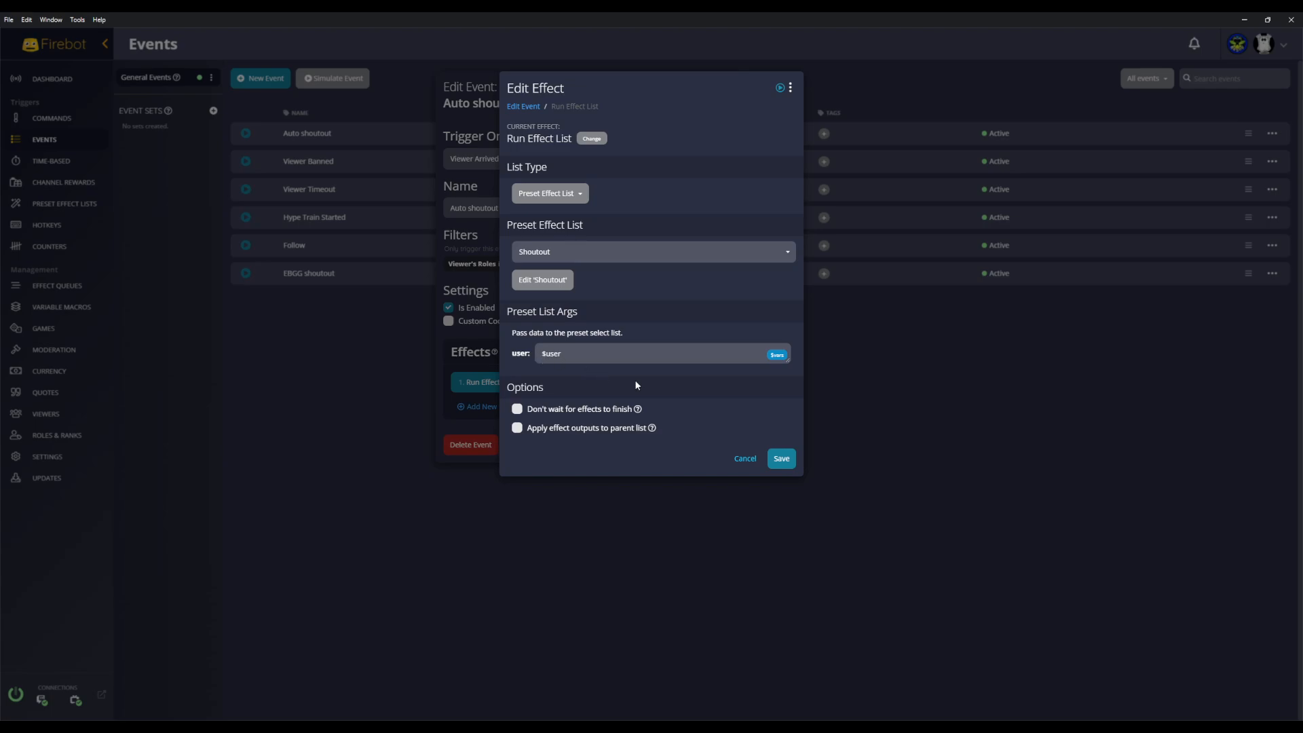
click(781, 458)
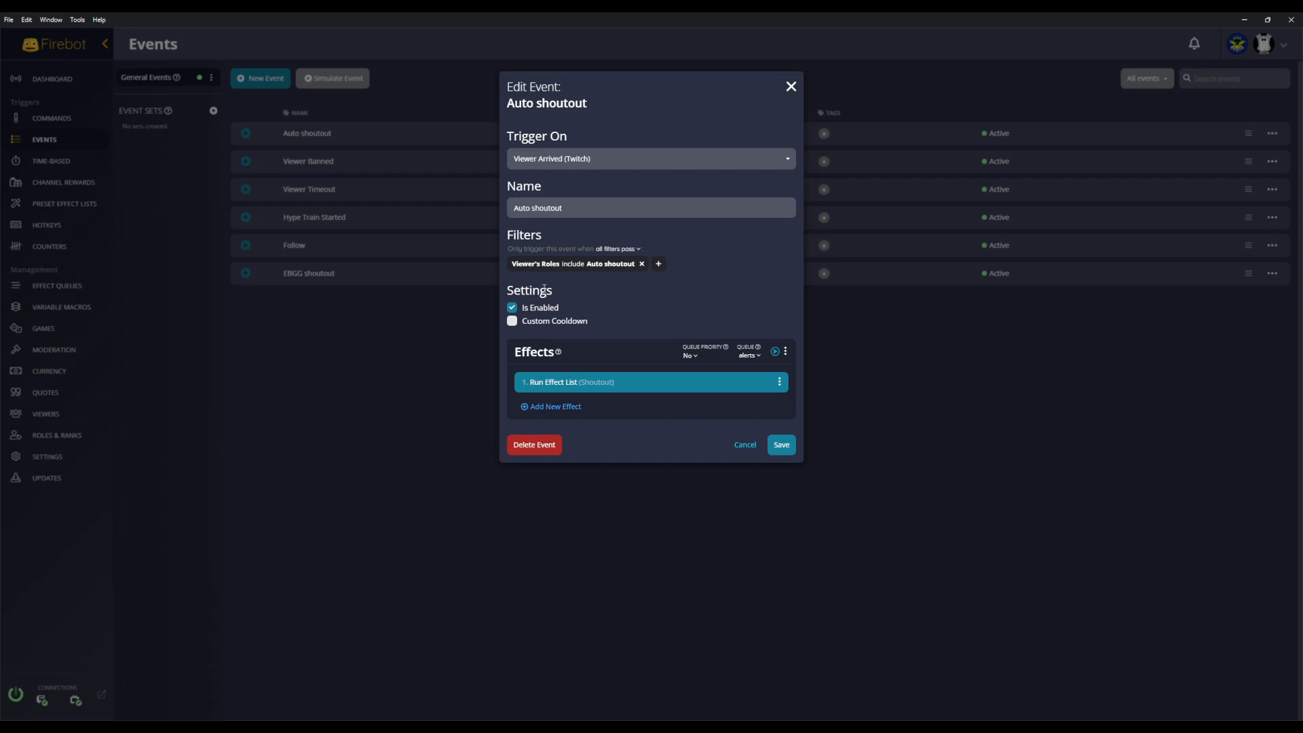
click(778, 449)
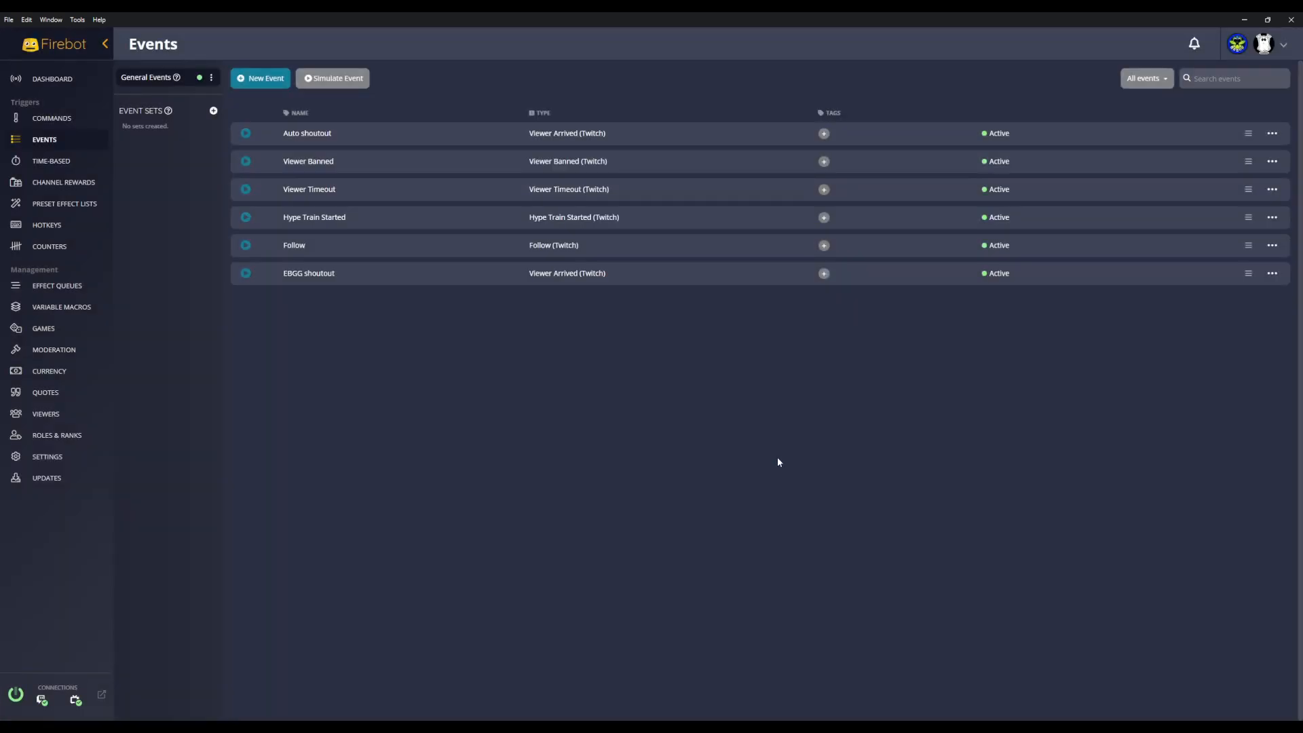